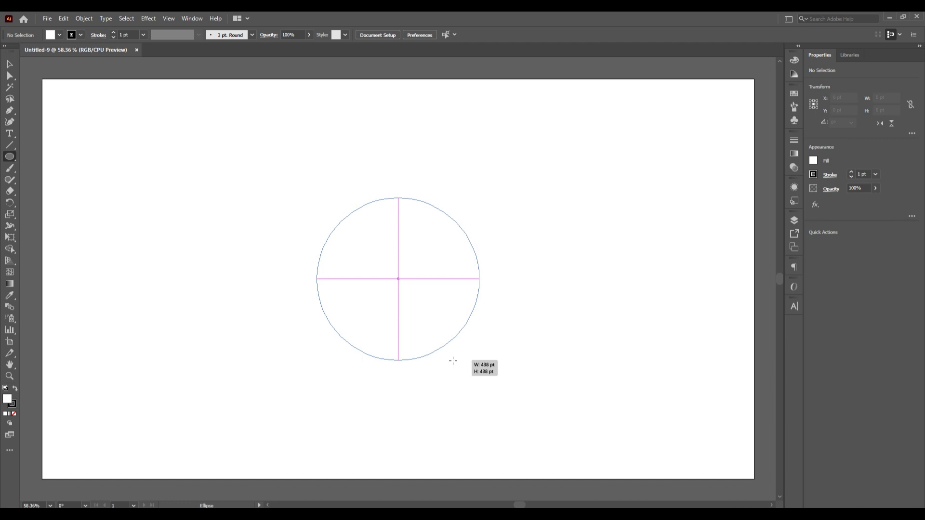
Step: Draw a circle about 448 pt in diameter at the artboard's center and remove its fill
left_click_drag(453, 361, 454, 362)
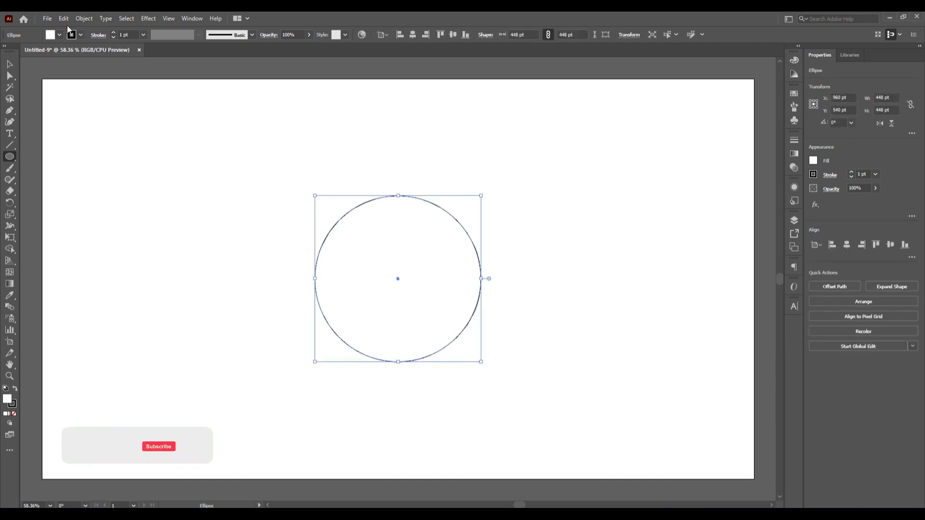
left_click(61, 35)
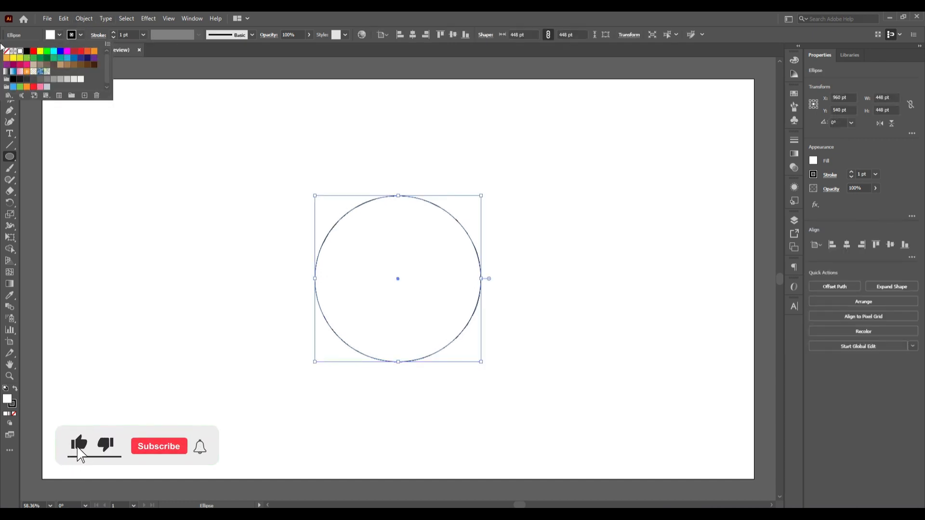
left_click(6, 51)
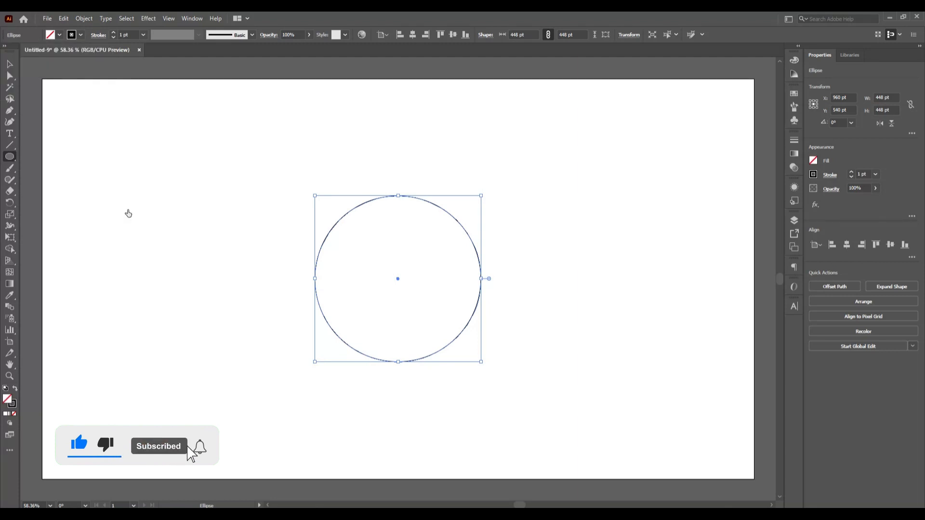
left_click(10, 64)
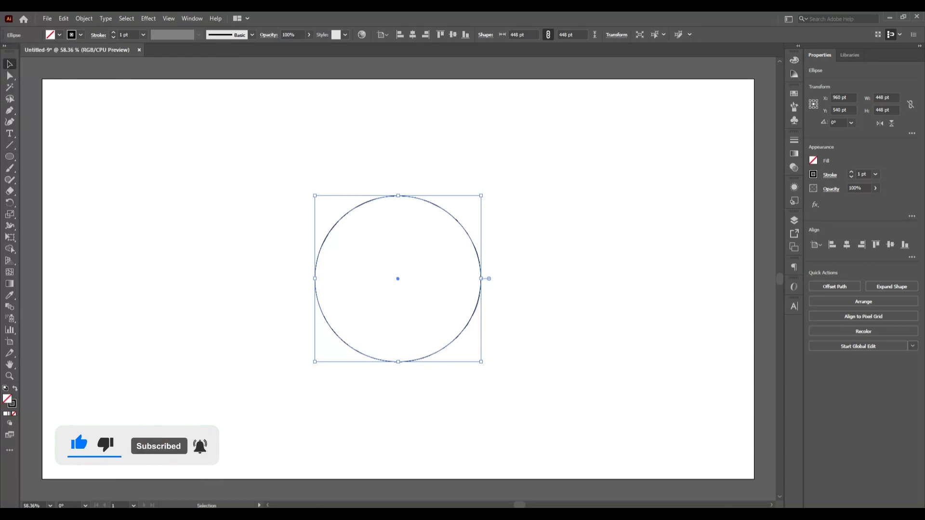
Step: Paste a copy of the circle in place and shift it horizontally about 79 pt to the right
left_click(63, 18)
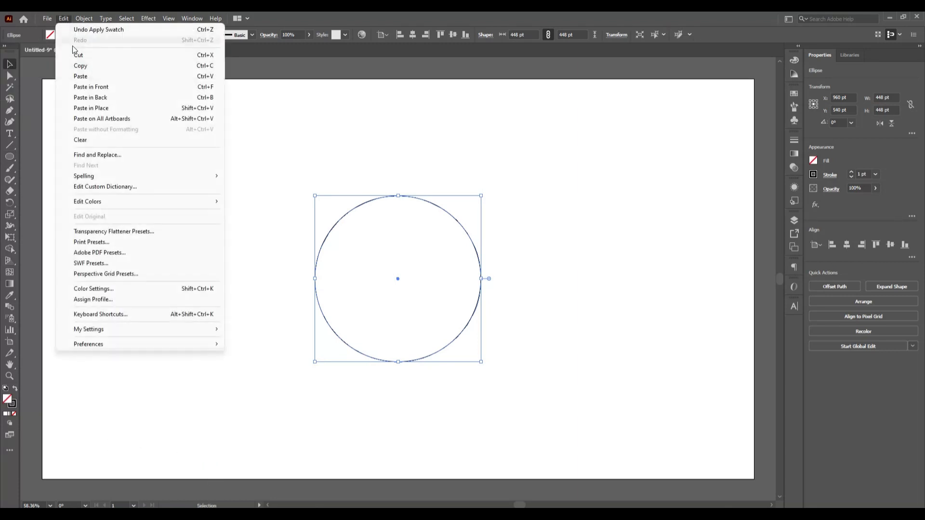
left_click(64, 20)
left_click(65, 19)
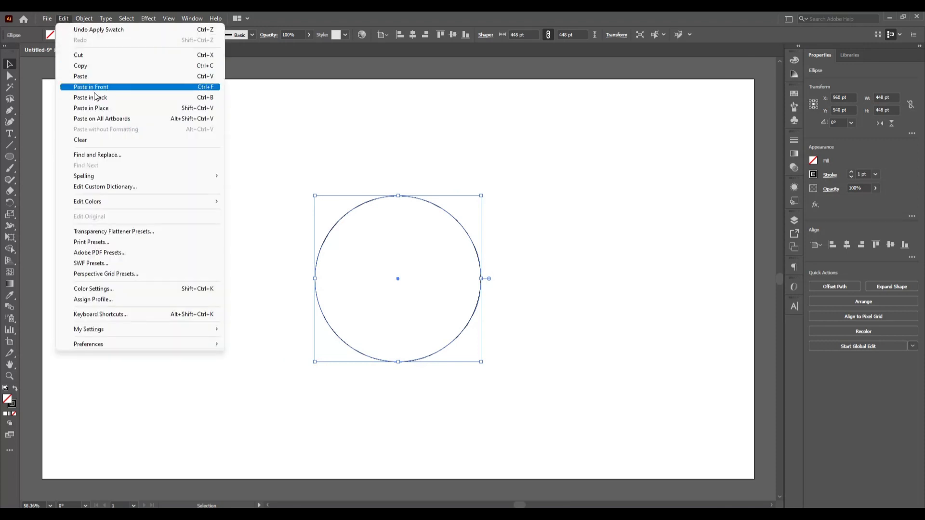
left_click(115, 109)
left_click(521, 350)
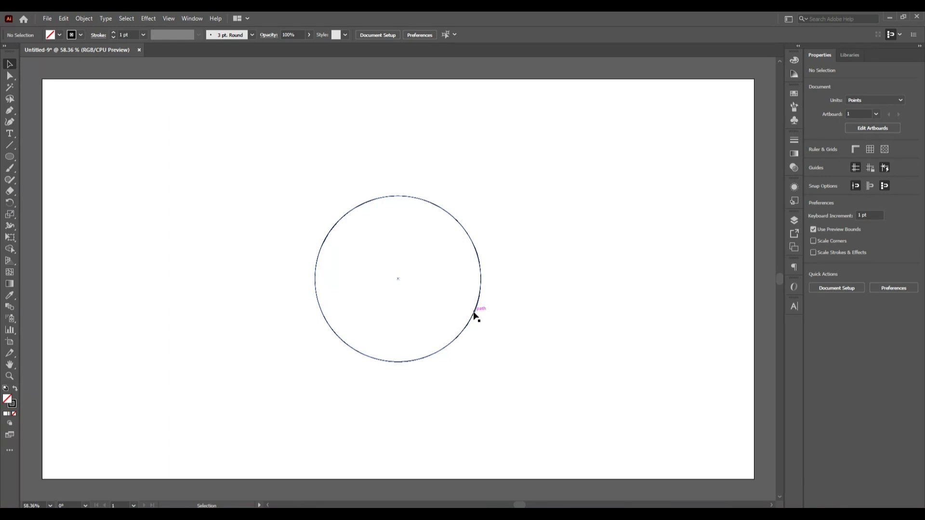
left_click_drag(474, 316, 503, 311)
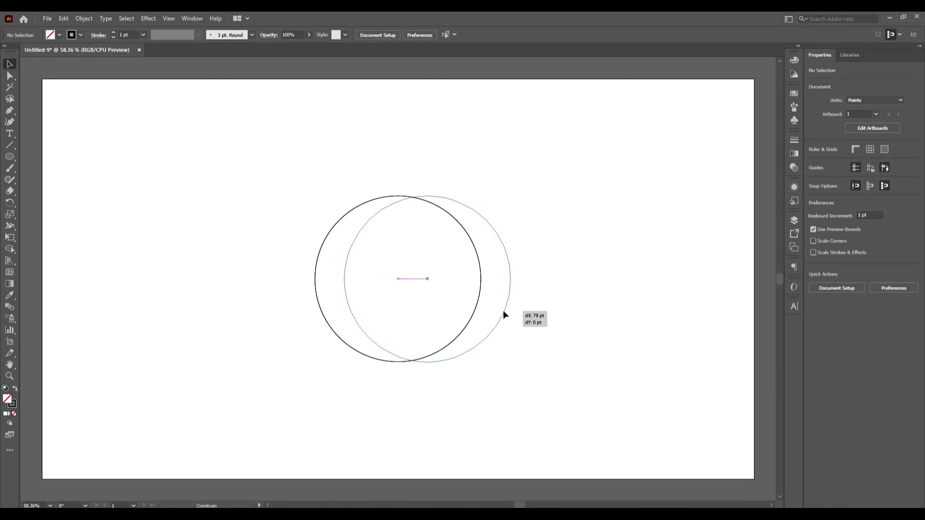
left_click_drag(503, 310, 503, 310)
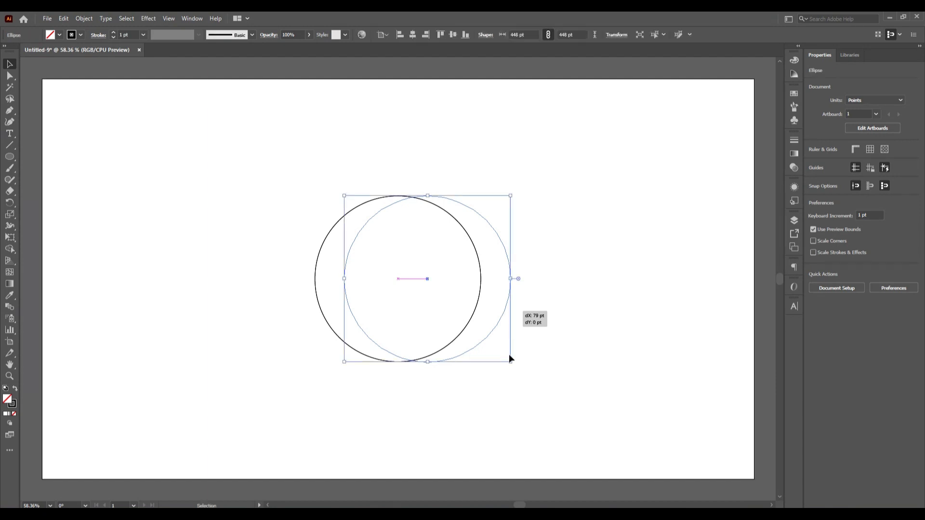
left_click(524, 394)
Step: Use Shape Builder on both circles to remove everything except the left crescent
left_click_drag(350, 129, 547, 362)
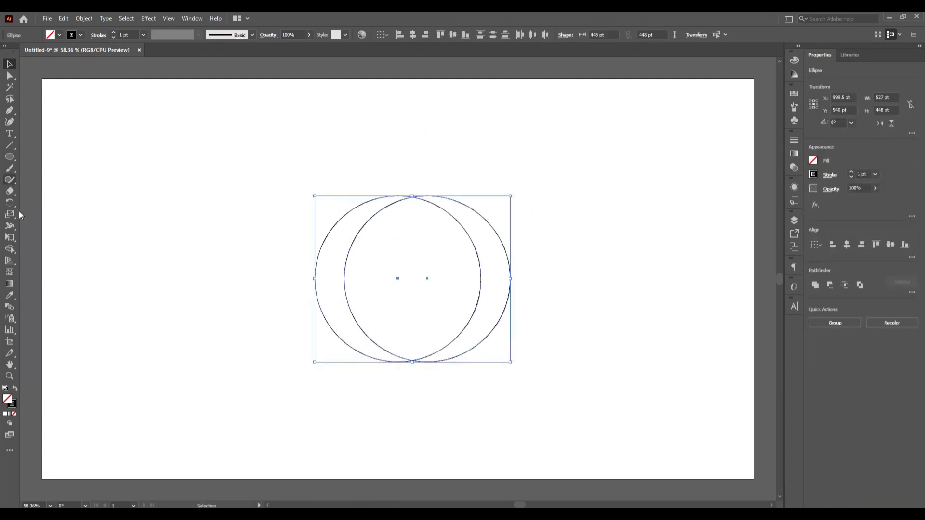
left_click(11, 252)
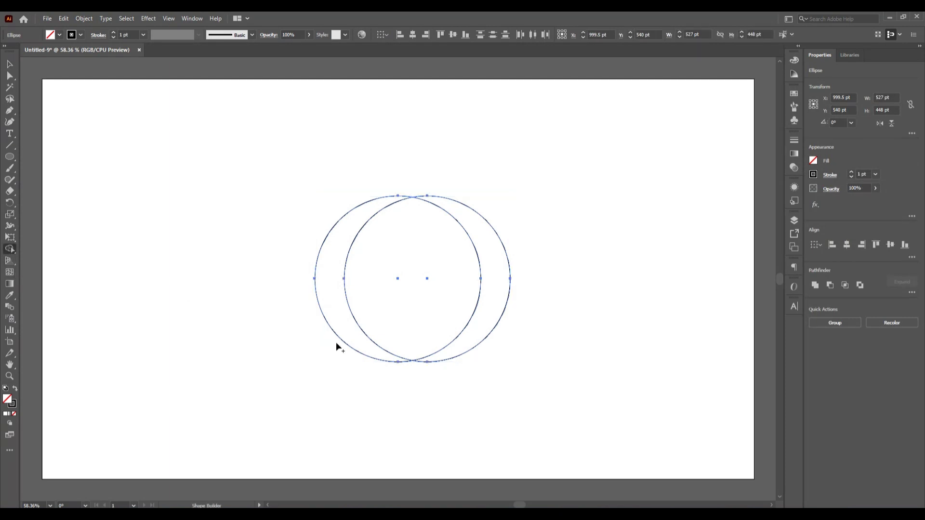
left_click(377, 357, "alt")
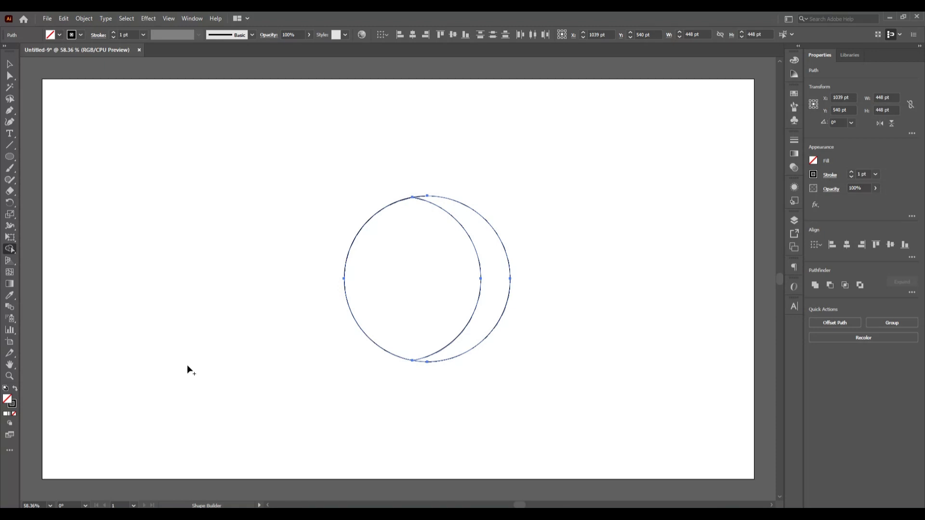
key("ctrl+z")
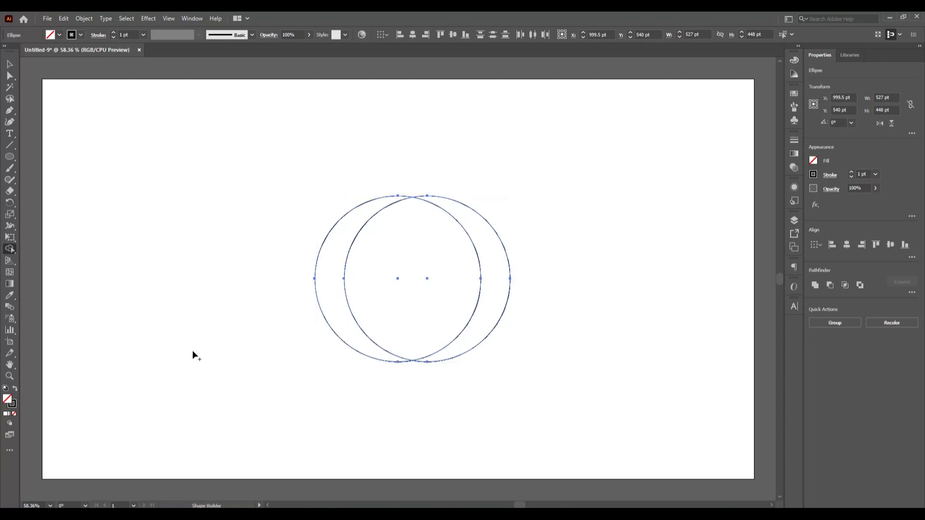
left_click(452, 304, "alt")
left_click(13, 65)
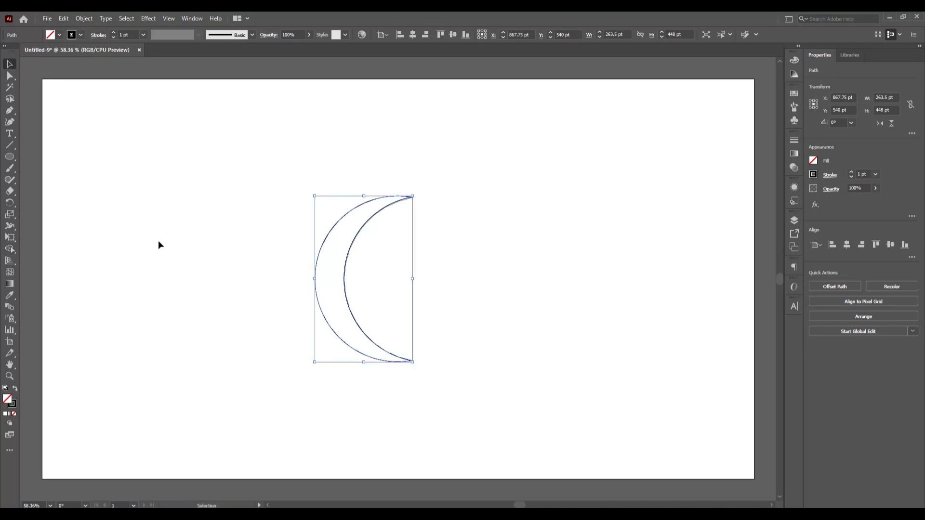
Step: Give the crescent a black fill and no stroke
left_click(59, 35)
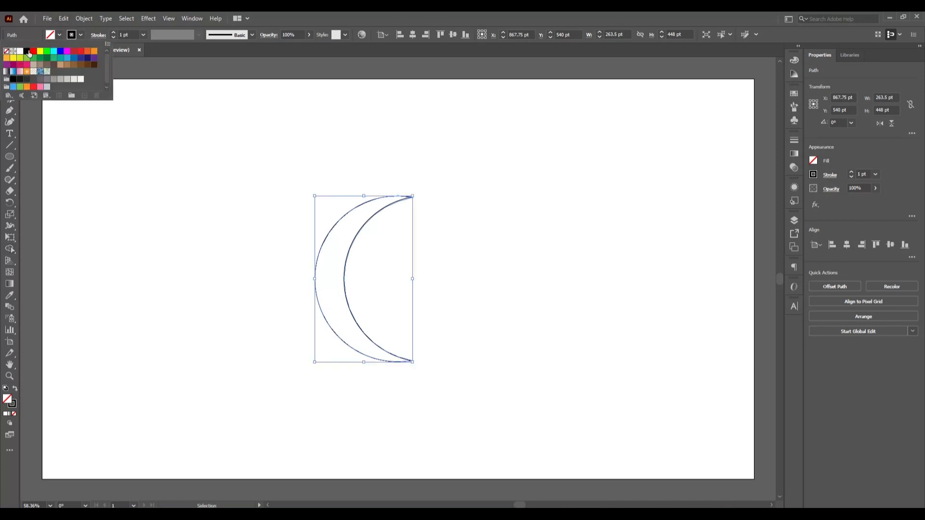
left_click(27, 51)
left_click(81, 35)
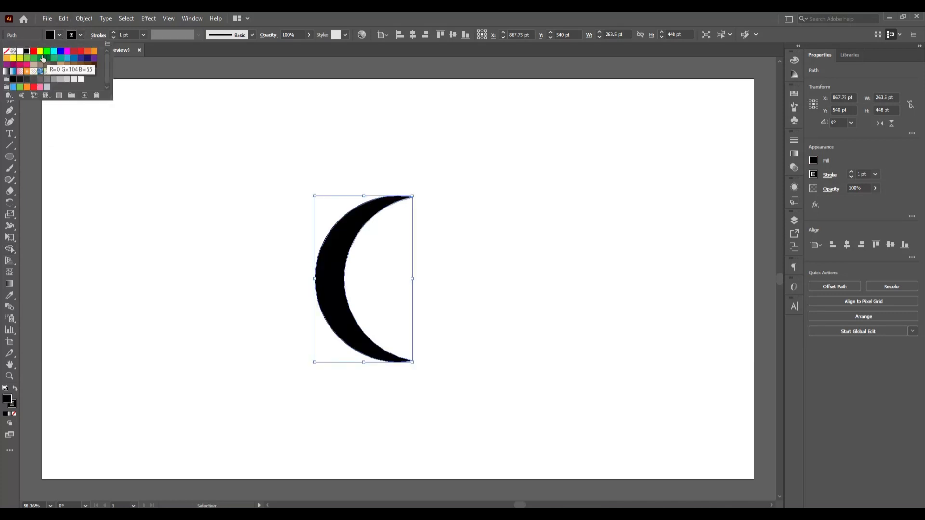
left_click(10, 51)
left_click(177, 215)
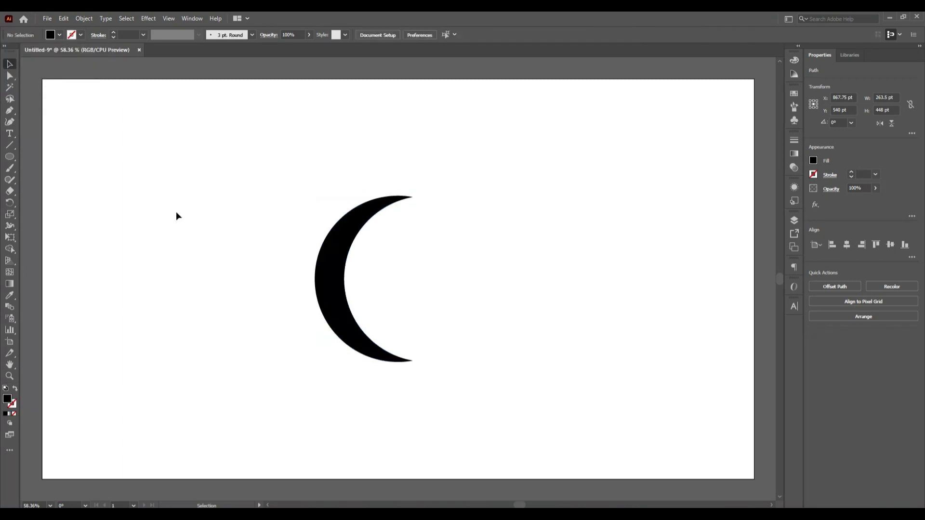
Step: Apply a linear white-to-black gradient fill to the crescent
left_click(325, 298)
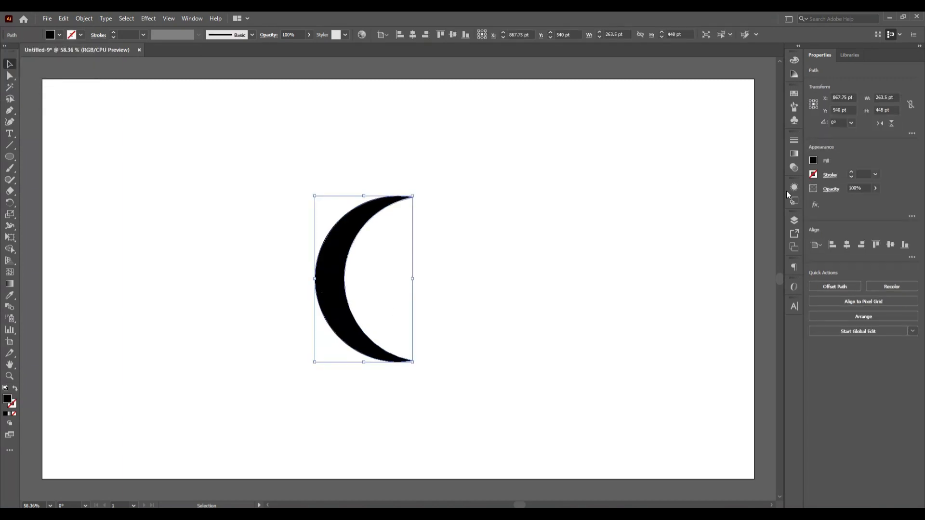
left_click(794, 154)
left_click(751, 213)
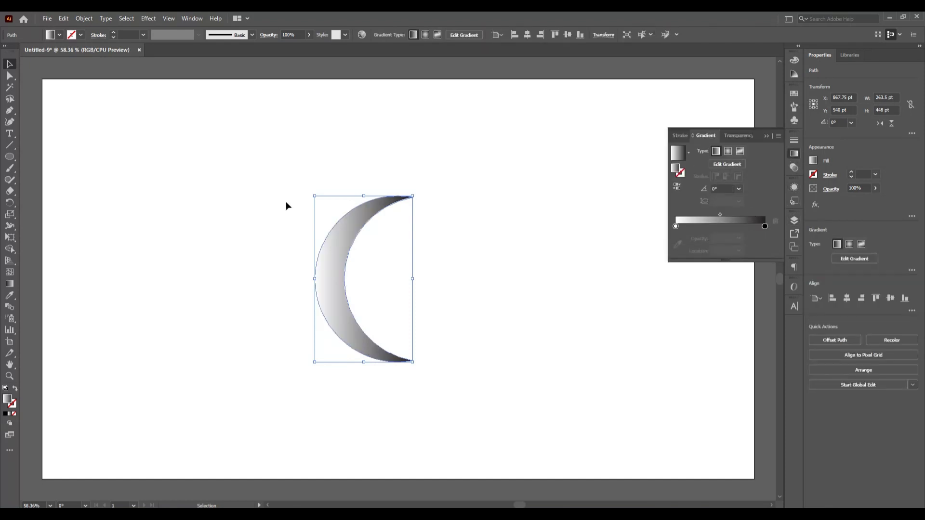
Step: Set the color stops at both ends of the crescent's gradient to the near-black swatch
left_click(676, 226)
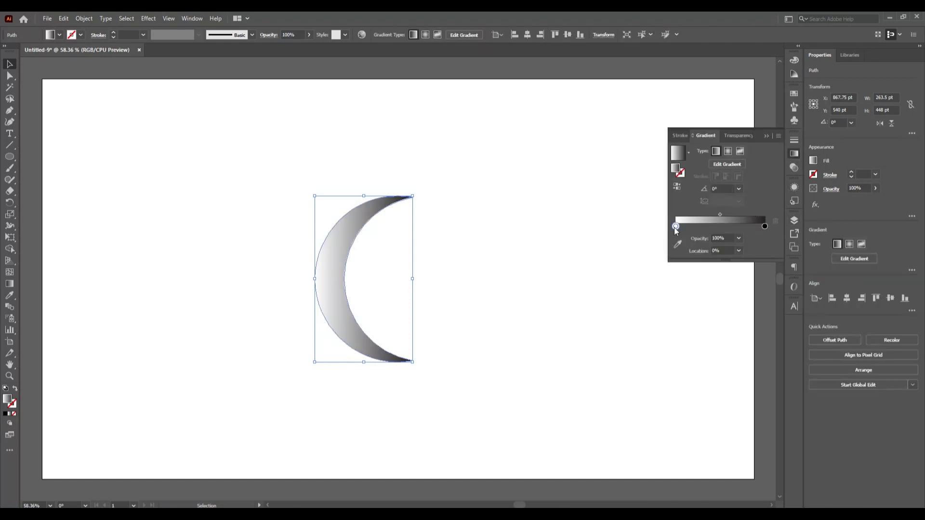
double_click(676, 227)
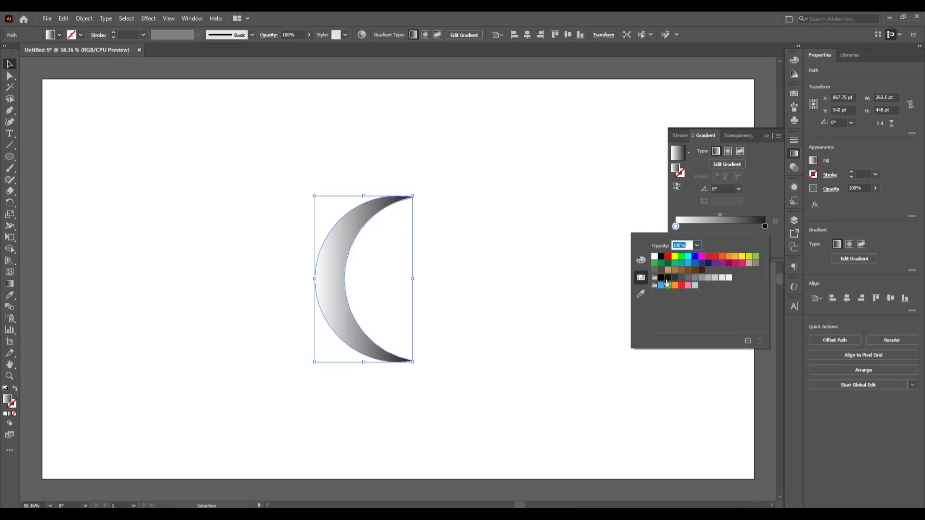
left_click(667, 278)
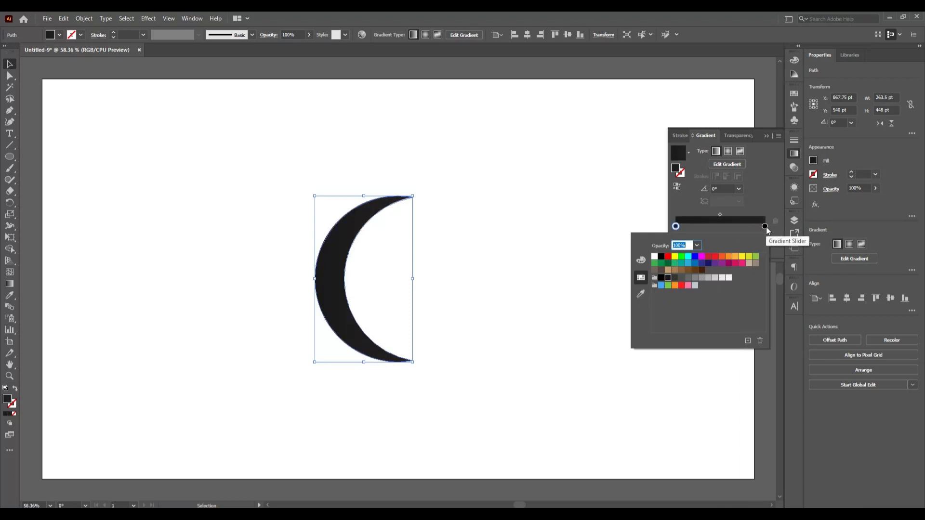
left_click(765, 226)
double_click(766, 227)
left_click(664, 366)
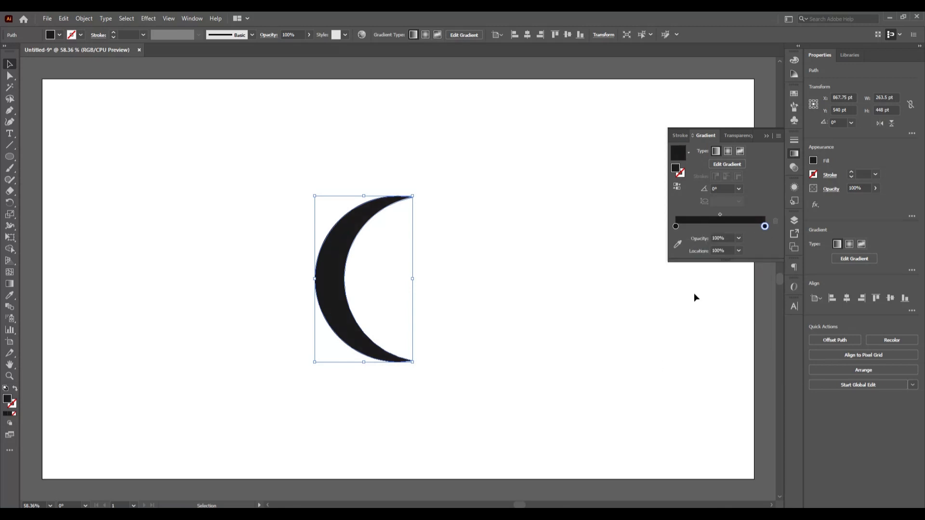
Step: Add a white color stop at about 52% near the middle of the gradient
left_click(722, 227)
double_click(722, 226)
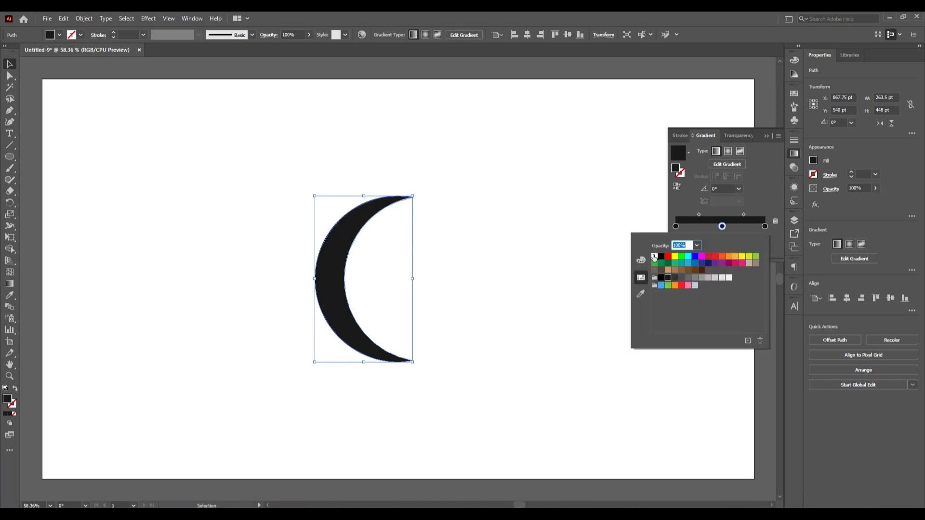
left_click(654, 256)
left_click(584, 320)
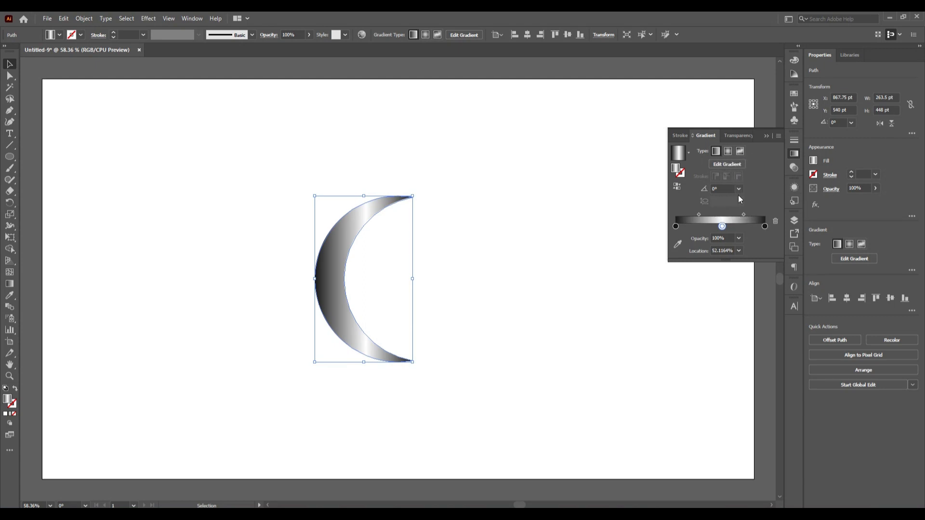
Step: Try a slightly lighter dark gray on the gradient's first stop and restore the near-black swatch
left_click(676, 227)
double_click(676, 227)
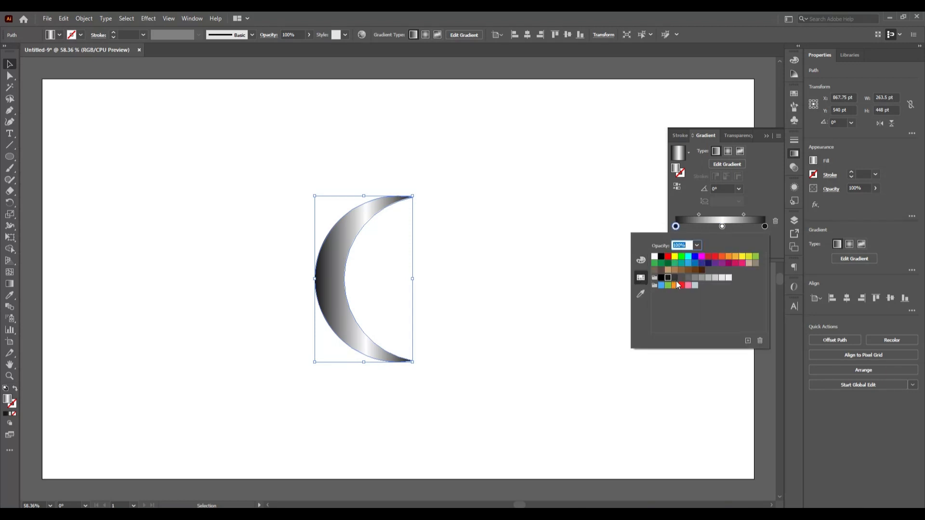
left_click(675, 280)
left_click(570, 278)
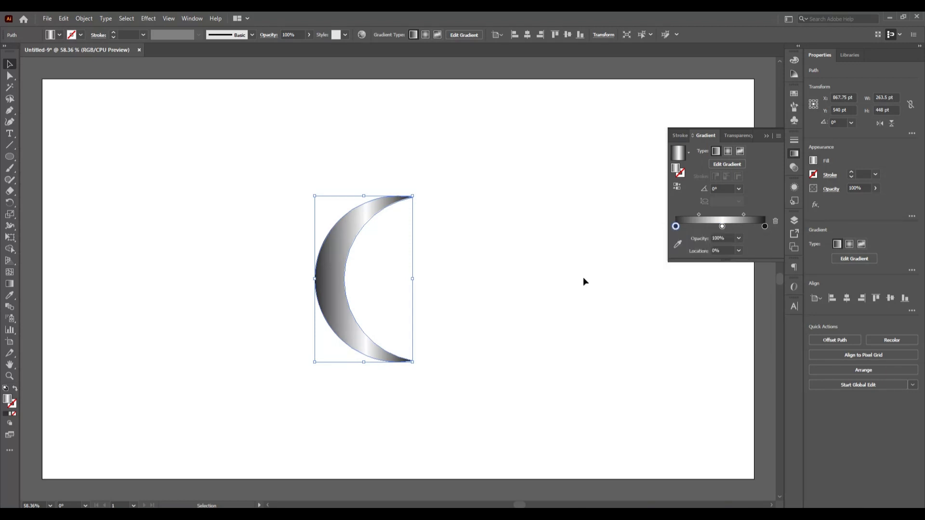
double_click(676, 227)
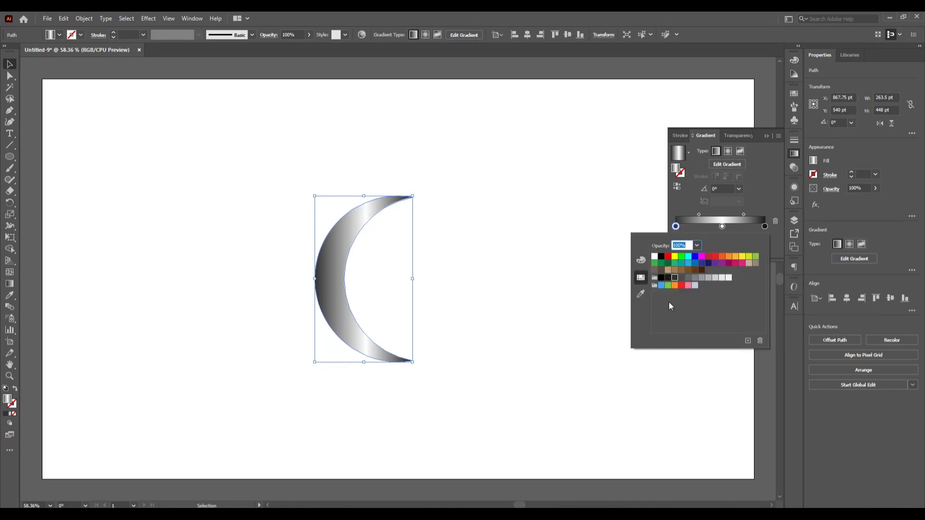
left_click(668, 278)
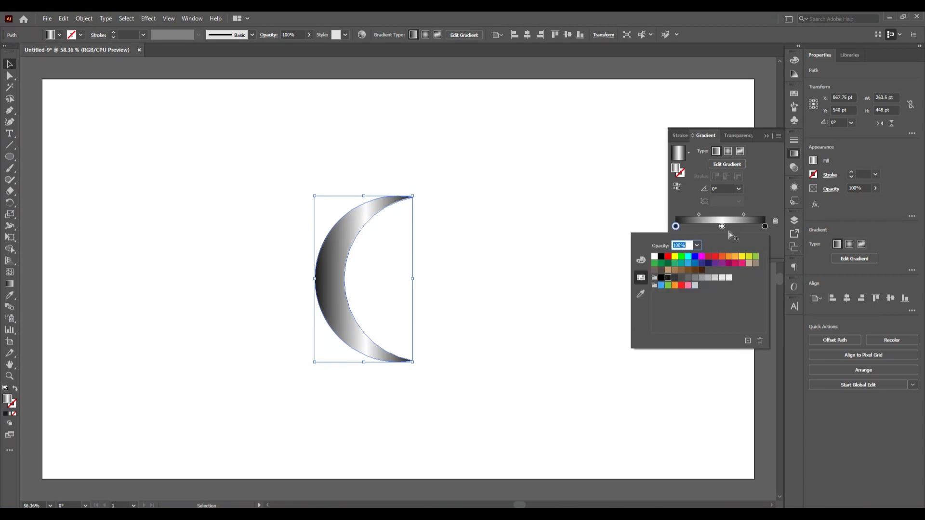
Step: Set the crescent's gradient angle to 90° and deselect the shape
left_click(741, 190)
left_click(740, 190)
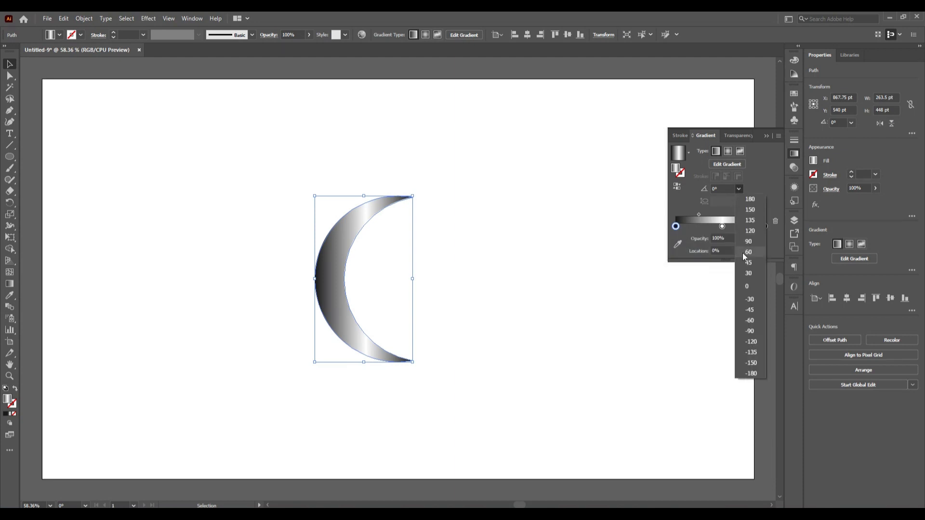
left_click(749, 242)
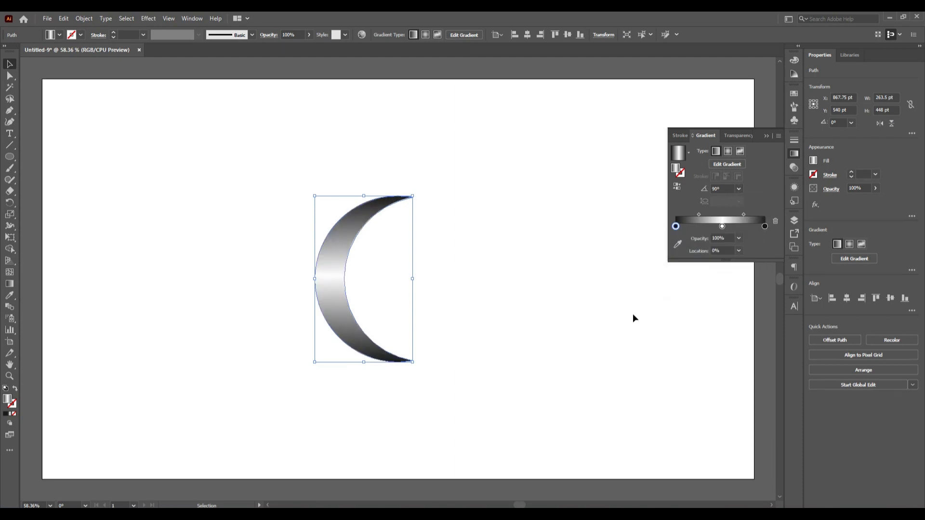
left_click(598, 332)
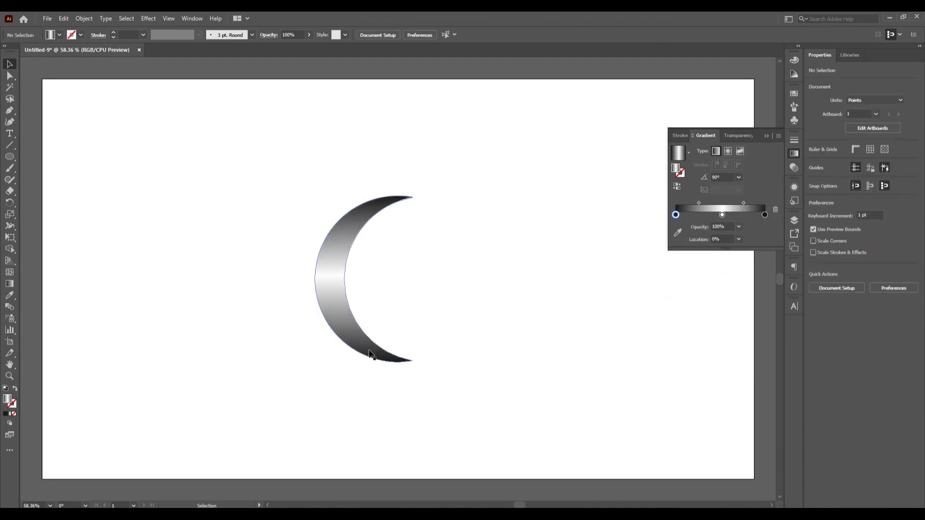
Step: Spread the gradient's midpoints outward to about 38% and 62% to widen the crescent's white highlight
left_click_drag(744, 215, 749, 212)
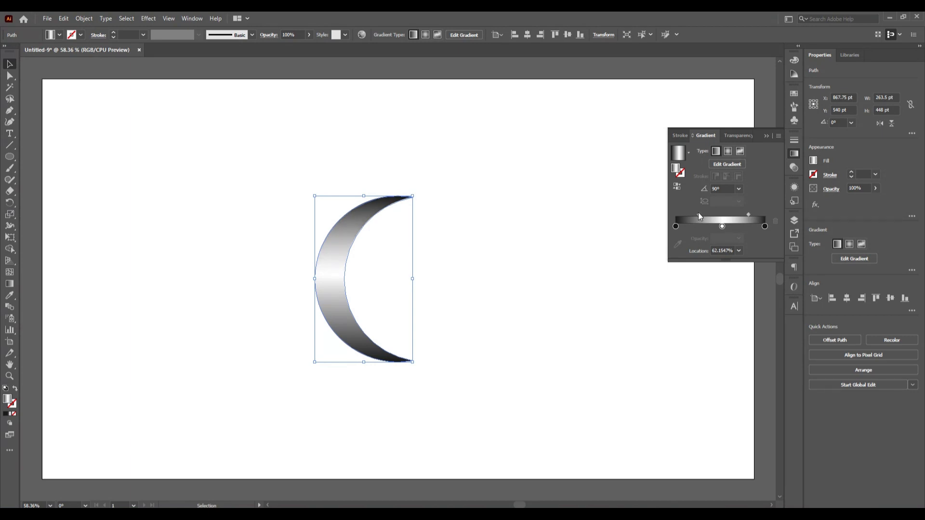
left_click_drag(698, 213, 691, 214)
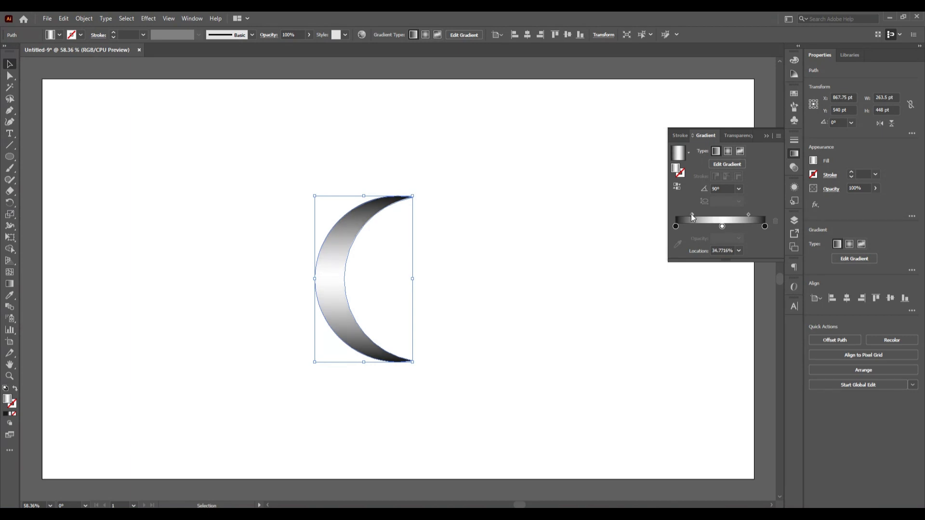
left_click_drag(691, 214, 693, 213)
left_click(522, 261)
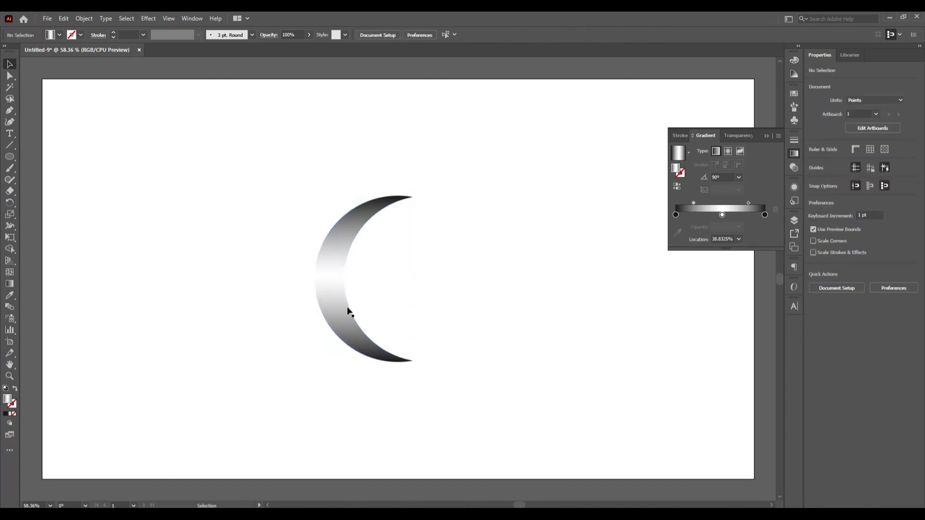
Step: Move the crescent up and to the left on the artboard and open the Transform effect for it
left_click_drag(319, 301, 257, 278)
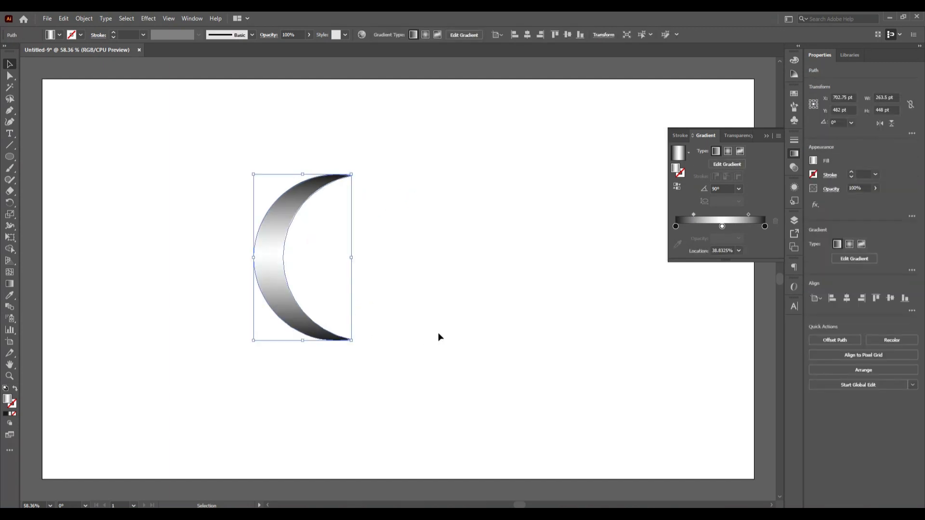
left_click(186, 18)
mouse_move(168, 19)
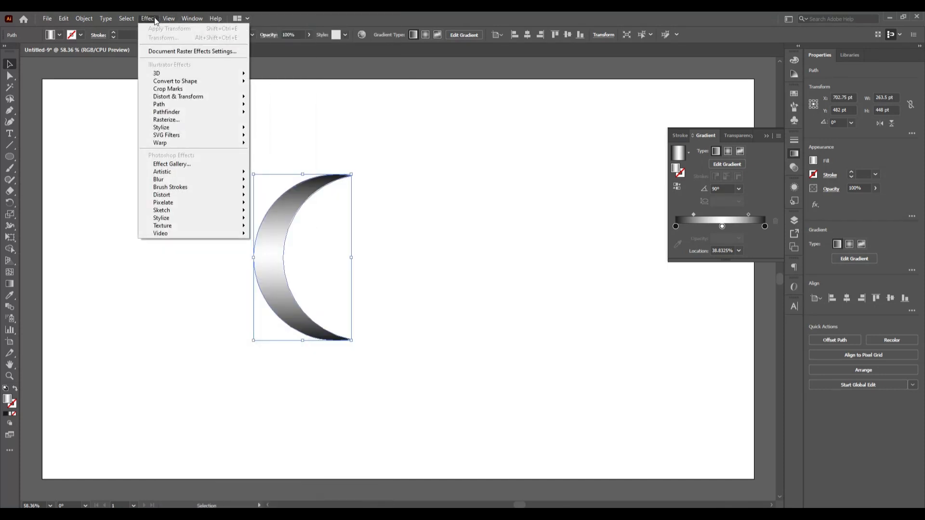
mouse_move(204, 93)
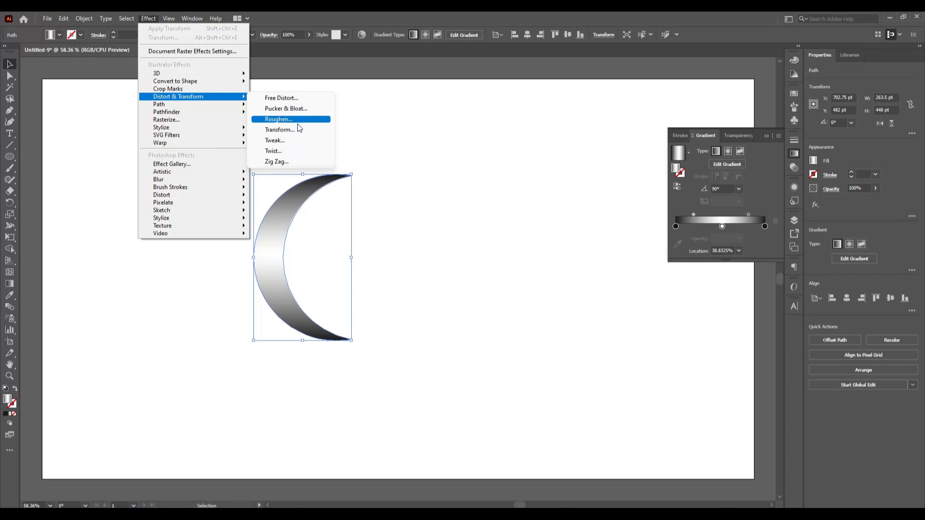
left_click(299, 129)
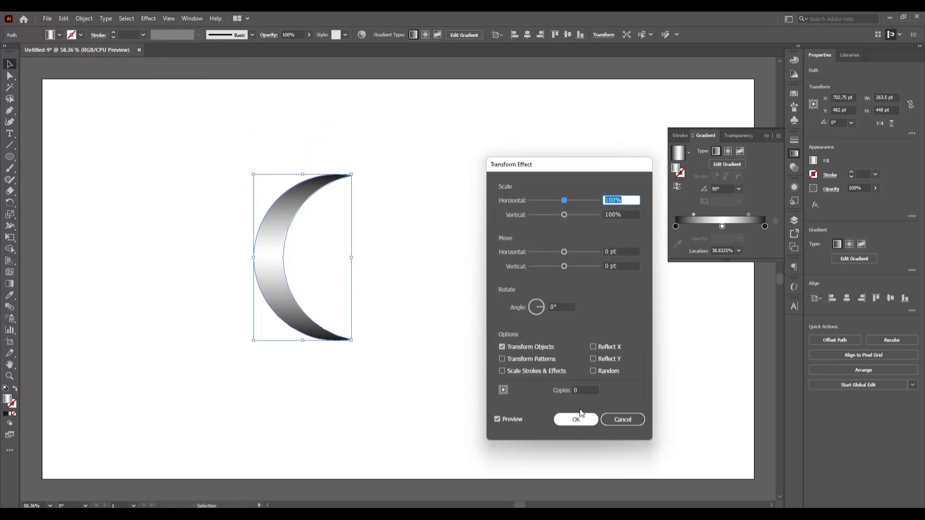
Step: Set the Transform effect to 7 copies with a rotation angle of 45°
left_click(590, 391)
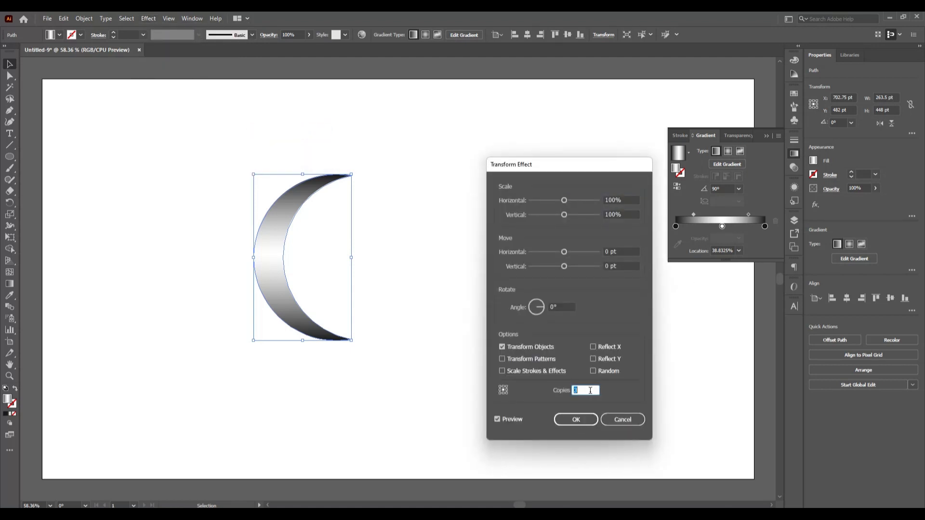
left_click(559, 306)
key("BackSpace")
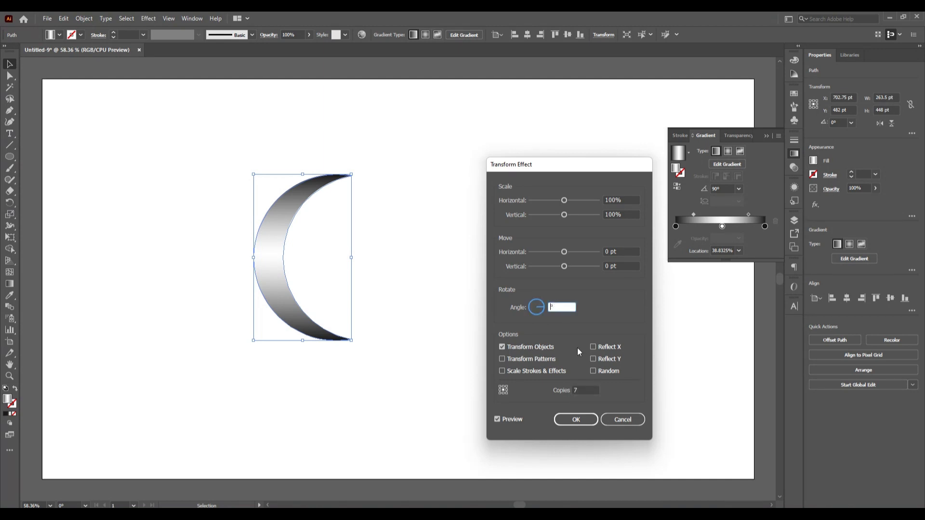
type("45")
Step: Lower the Transform effect's horizontal move to -45 pt to spread the rotated copies apart
left_click(610, 251)
key("Down")
key("Down")
key("Down")
key("Down")
key("Down")
key("Down")
key("Down")
key("Down")
key("Down")
key("Down")
key("Down")
key("Down")
key("Down")
key("Down")
key("Down")
key("Down")
key("Down")
key("Down")
key("Down")
key("Down")
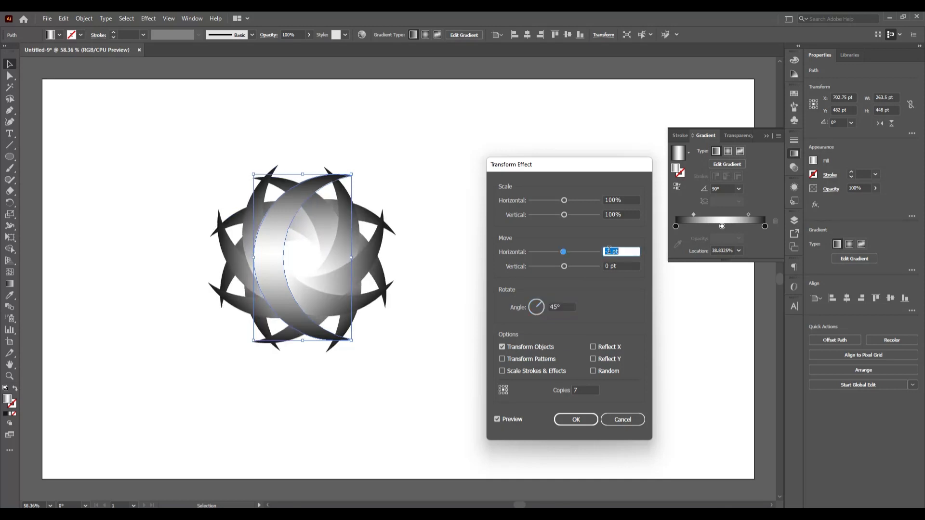
key("Down")
key("Down")
key("Down")
key("Down")
key("Down")
key("Down")
key("Down")
key("Down")
key("Down")
key("Down")
key("Down")
key("Down")
key("Down")
key("Down")
key("Down")
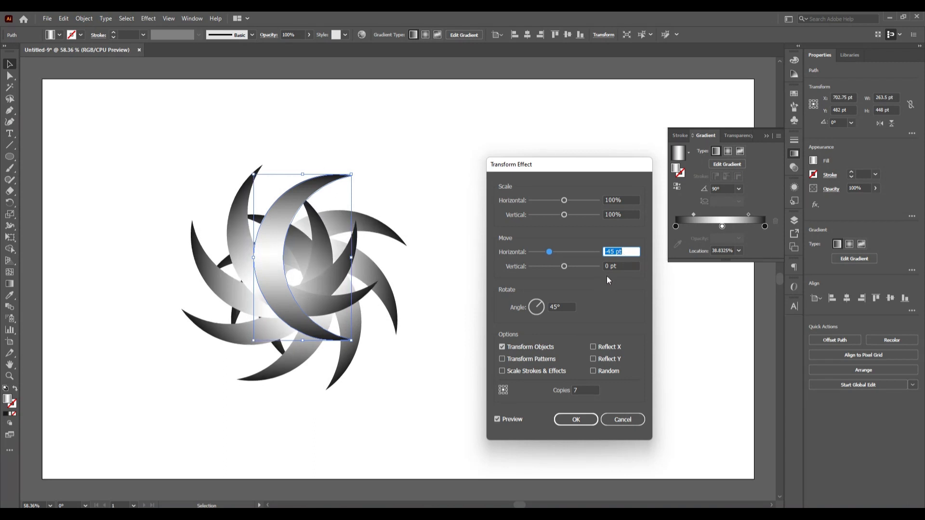
Step: Raise the Transform effect's vertical move to 132 pt so the crescents form an open ring
left_click(609, 265)
key("Up")
key("Up")
key("Up")
key("Up")
key("Up")
key("Up")
key("Up")
key("Up")
key("Up")
key("Up")
key("Up")
key("Up")
key("Up")
key("Up")
key("Up")
key("Up")
key("Up")
key("Up")
key("Up")
key("Up")
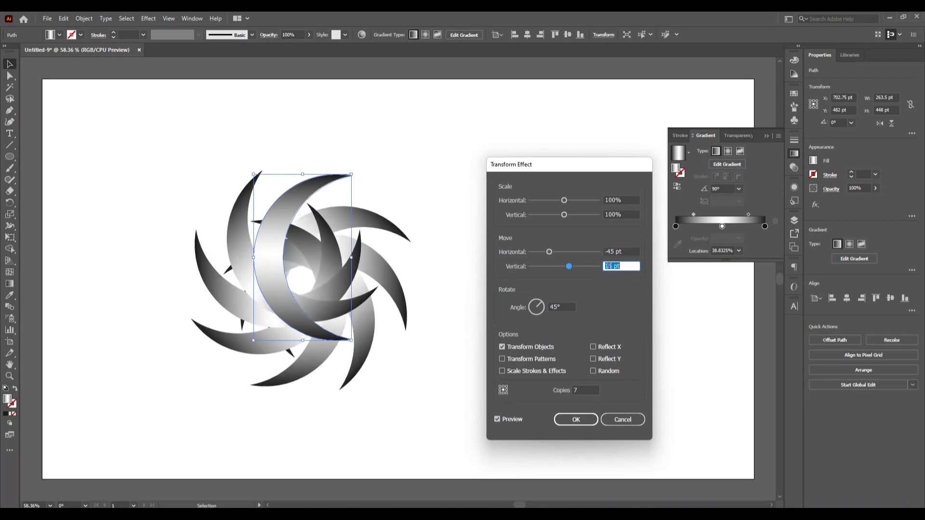
key("Up")
key("Up")
key("Up")
key("Up")
key("Up")
key("Up")
key("Up")
key("Up")
key("Up")
key("Up")
key("Up")
key("Up")
key("Up")
key("Up")
key("Up")
key("Up")
key("Up")
key("Up")
key("Up")
key("Up")
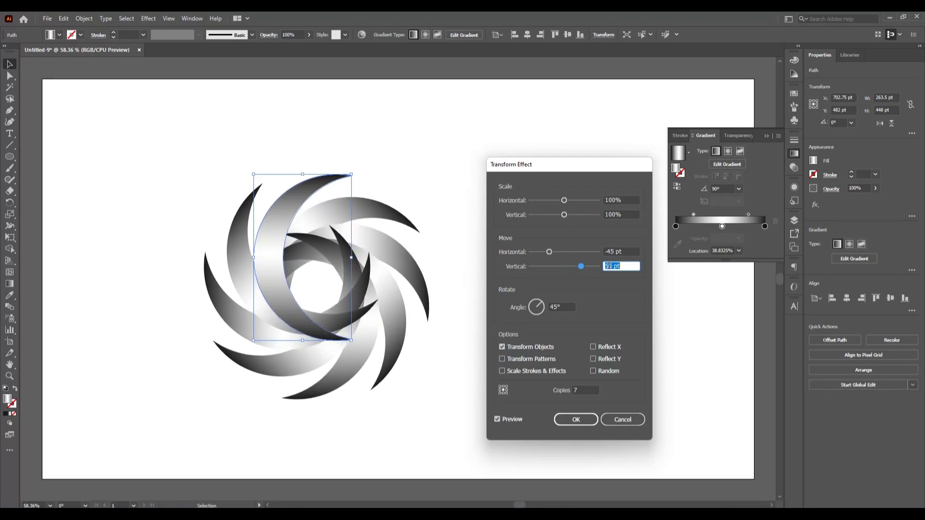
key("Up")
key("Up")
key("Up")
key("Up")
key("Up")
key("Up")
key("Up")
key("Up")
key("Up")
key("Up")
key("Up")
key("Up")
key("Up")
key("Up")
key("Up")
key("Up")
key("Up")
key("Up")
key("Up")
key("Up")
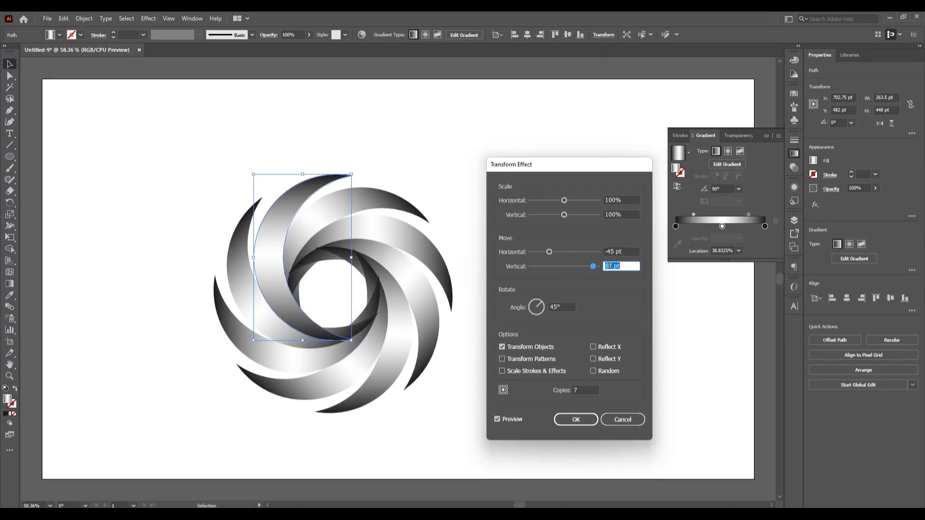
key("Up")
key("Up")
key("Up")
key("Up")
key("Up")
key("Up")
key("Up")
key("Up")
key("Up")
key("Up")
key("Up")
key("Up")
key("Up")
key("Up")
key("Up")
key("Up")
key("Up")
key("Up")
key("Up")
key("Up")
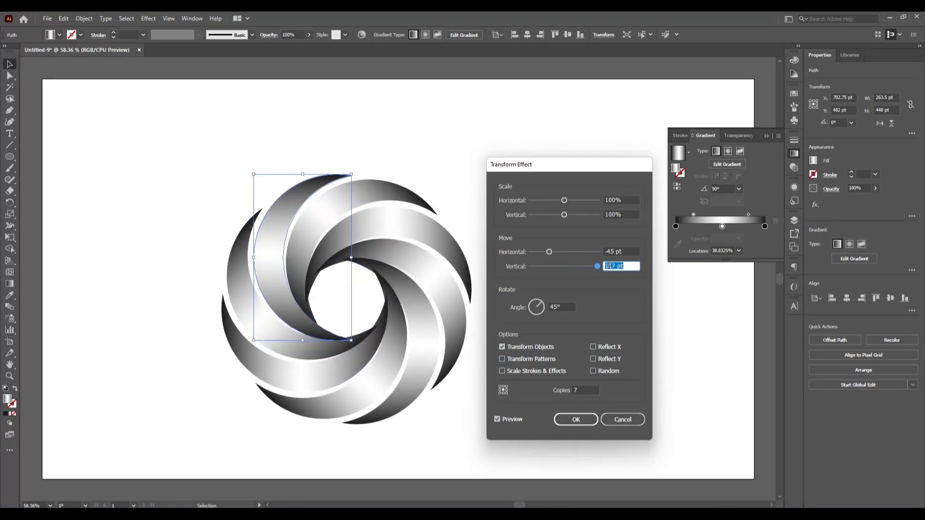
key("Up")
key("Up")
key("Up")
key("Up")
key("Up")
key("Up")
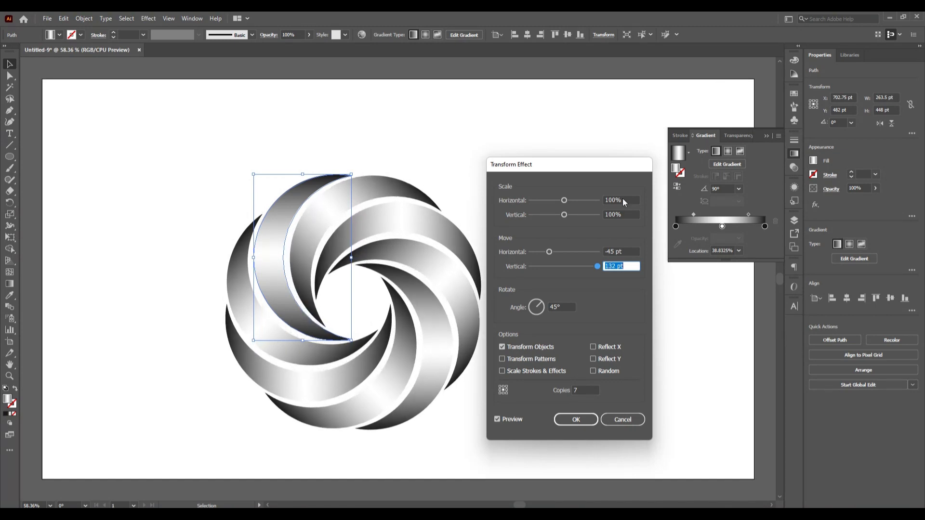
Step: Fine-tune the Transform effect's horizontal move to about -52 pt to widen the gaps between the crescents
left_click(615, 251)
key("Down")
key("Down")
key("Down")
key("Down")
key("Down")
key("Down")
key("Down")
key("Down")
key("Down")
key("Down")
key("Down")
key("Down")
key("Down")
key("Down")
key("Down")
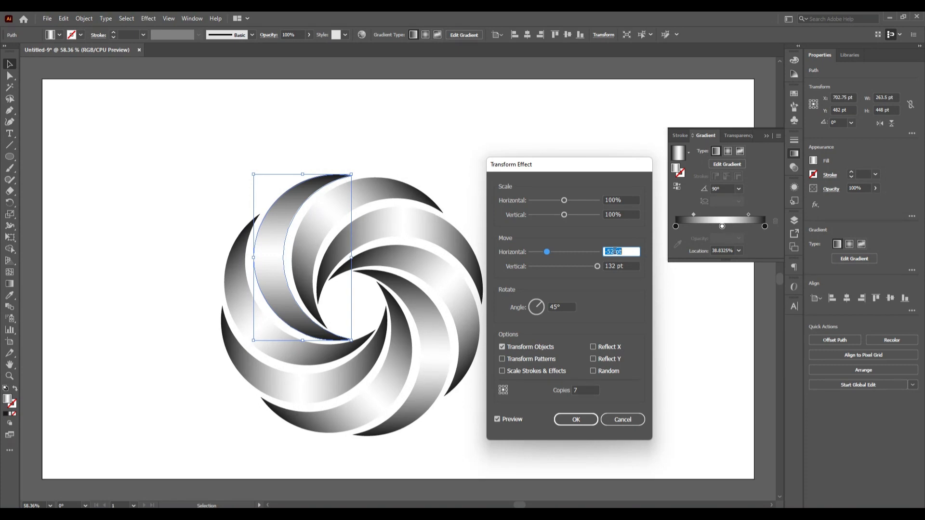
Step: Raise the Transform effect's horizontal move to -28 pt to bring the rotated crescents closer together
key("Up")
key("Up")
key("Up")
key("Up")
key("Up")
key("Up")
key("Up")
key("Up")
key("Up")
key("Up")
key("Up")
key("Up")
key("Up")
key("Up")
key("Up")
key("Up")
key("Up")
key("Up")
key("Up")
key("Up")
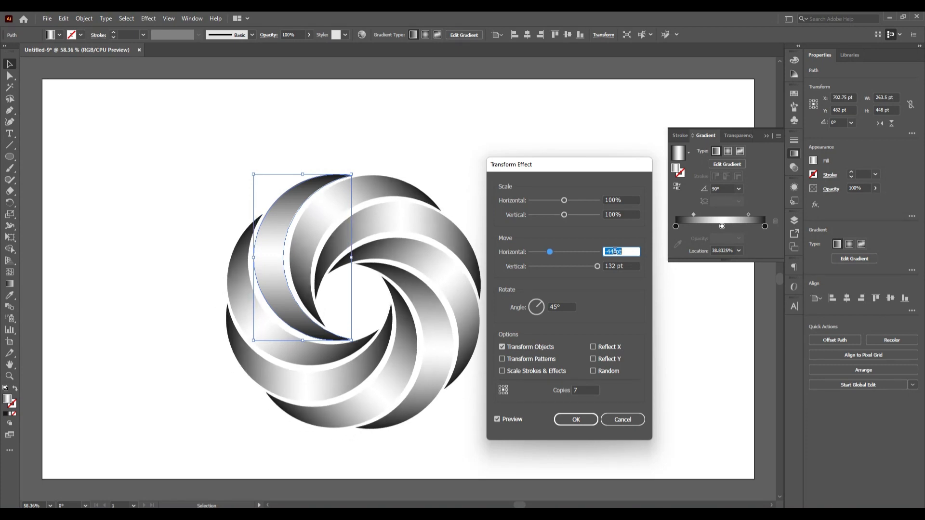
key("Up")
key("Up")
key("Up")
key("Up")
key("Up")
key("Up")
key("Up")
key("Up")
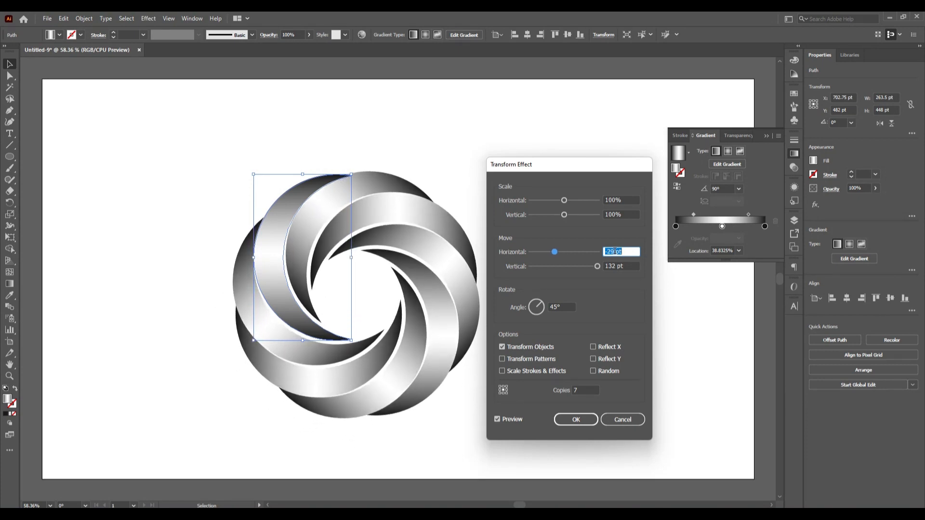
key("Down")
key("Down")
key("Down")
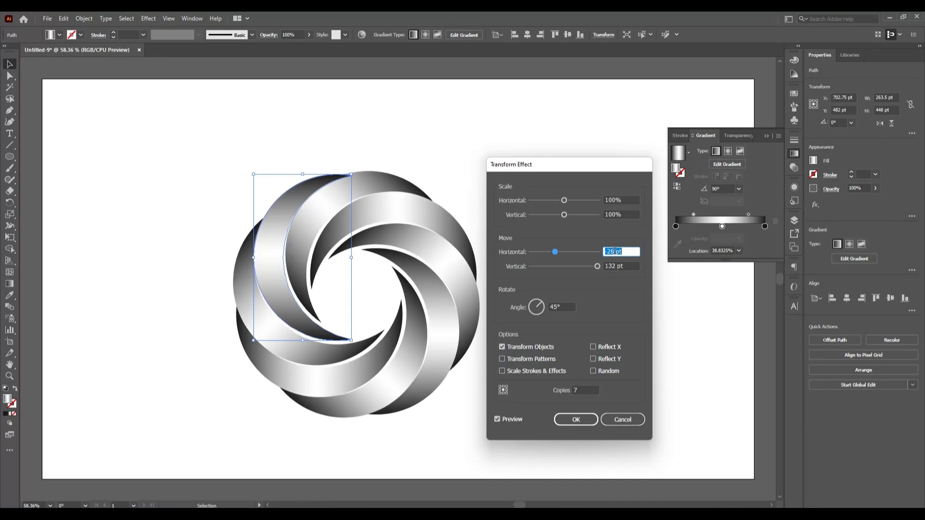
Step: Lower the Transform effect's vertical move to 121 pt to close the gaps between the crescents
left_click(616, 266)
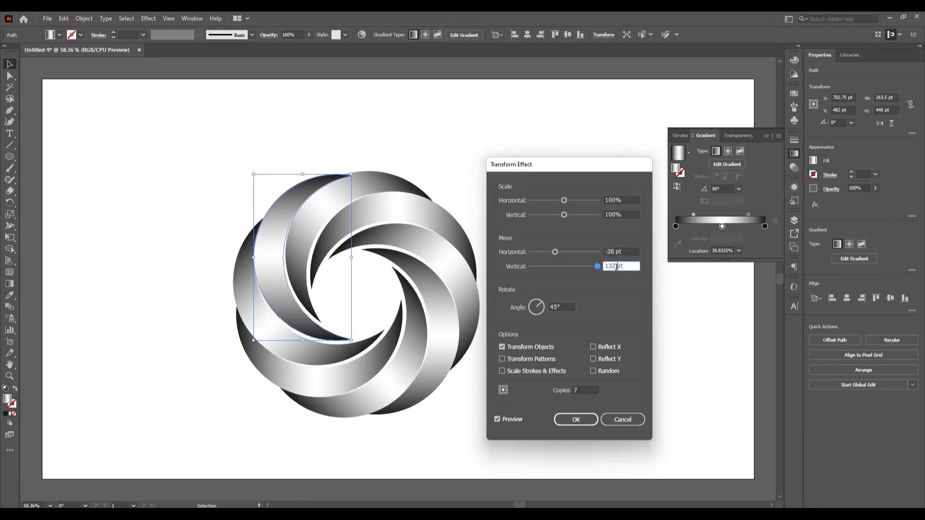
key("Down")
key("Down")
key("Down")
key("Down")
key("Down")
key("Down")
key("Down")
key("Down")
key("Down")
key("Down")
key("Down")
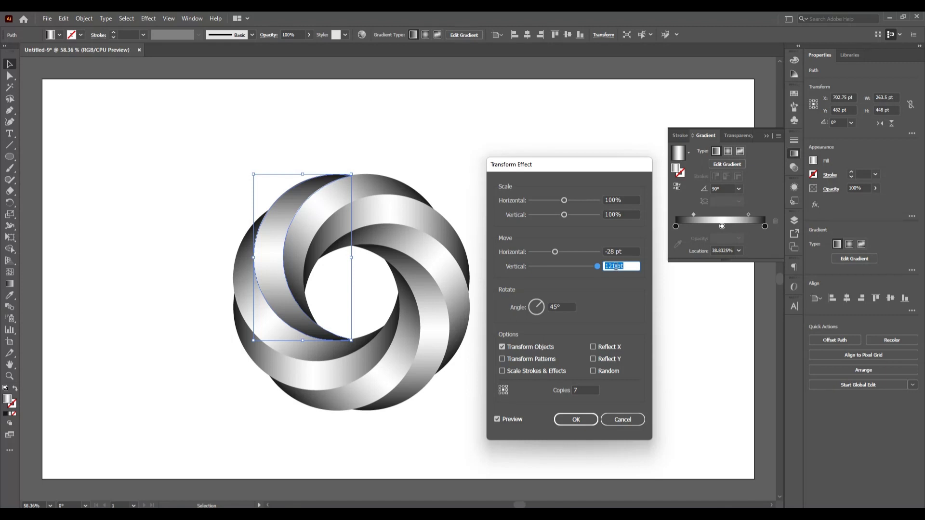
key("Up")
key("Up")
key("Up")
key("Up")
key("Down")
key("Down")
key("Down")
key("Down")
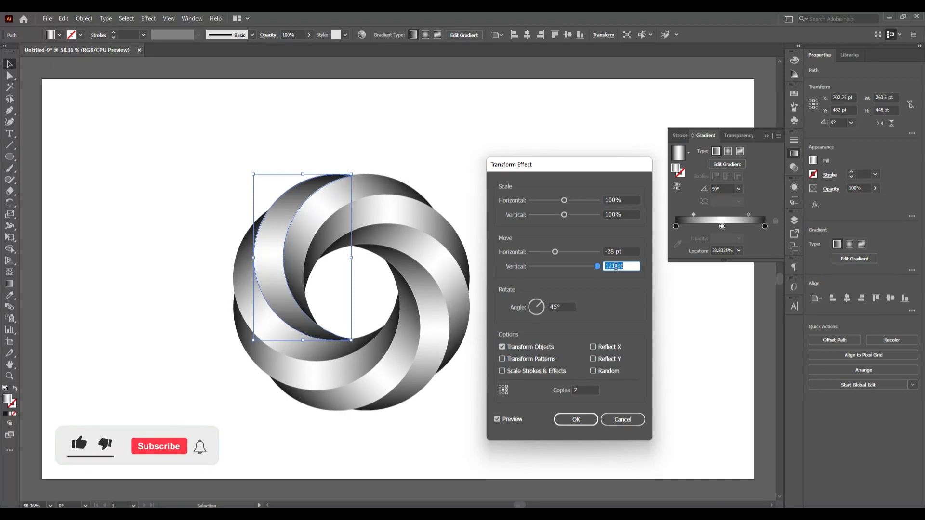
Step: Try a horizontal move closer to zero, about -16 pt, in the Transform effect
left_click(614, 252)
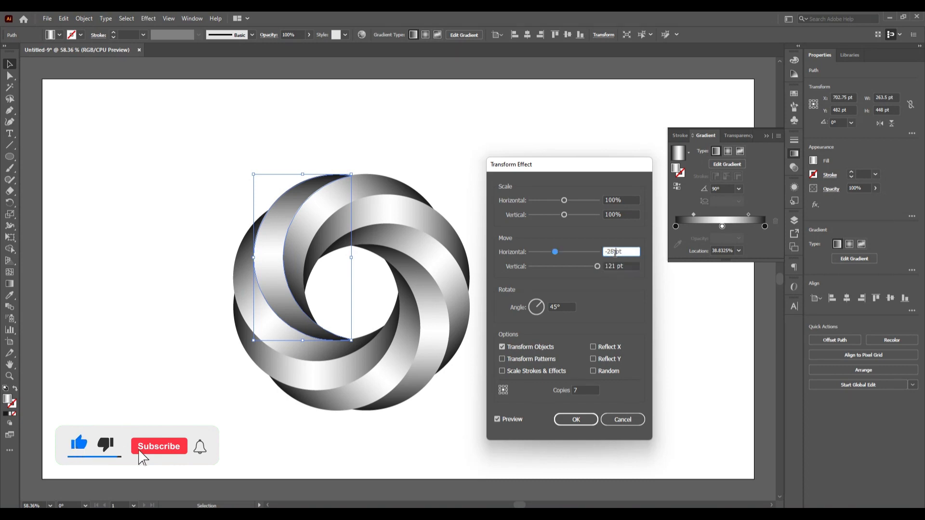
key("Up")
key("Up")
key("Up")
key("Up")
key("Up")
key("Up")
key("Up")
key("Up")
key("Up")
key("Up")
key("Up")
key("Up")
key("Up")
key("Up")
key("Up")
key("Up")
key("Up")
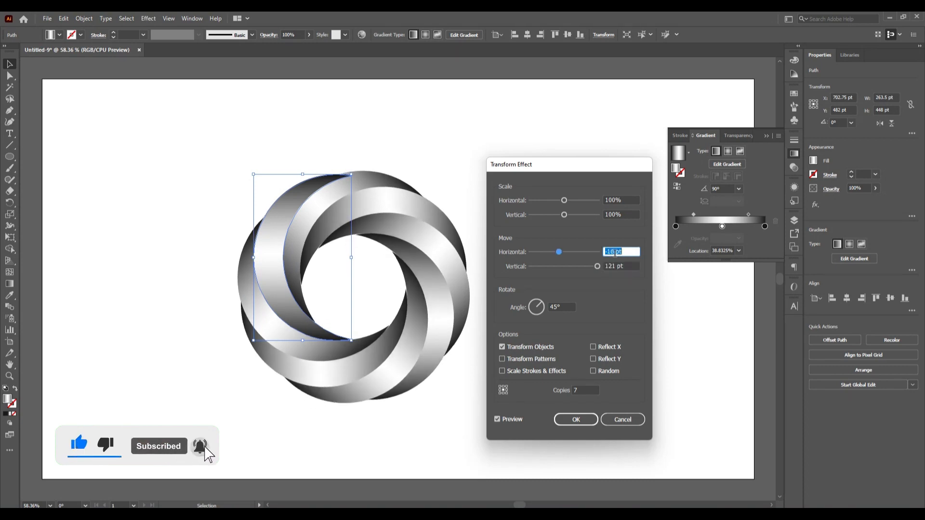
Step: Try lowering the Transform effect's horizontal move to -34 pt to compare how the crescents meet
key("Down")
key("Down")
key("Down")
key("Down")
key("Down")
key("Down")
key("Down")
key("Down")
key("Down")
key("Down")
key("Down")
key("Down")
key("Down")
key("Down")
key("Down")
key("Down")
key("Down")
key("Down")
key("Down")
key("Down")
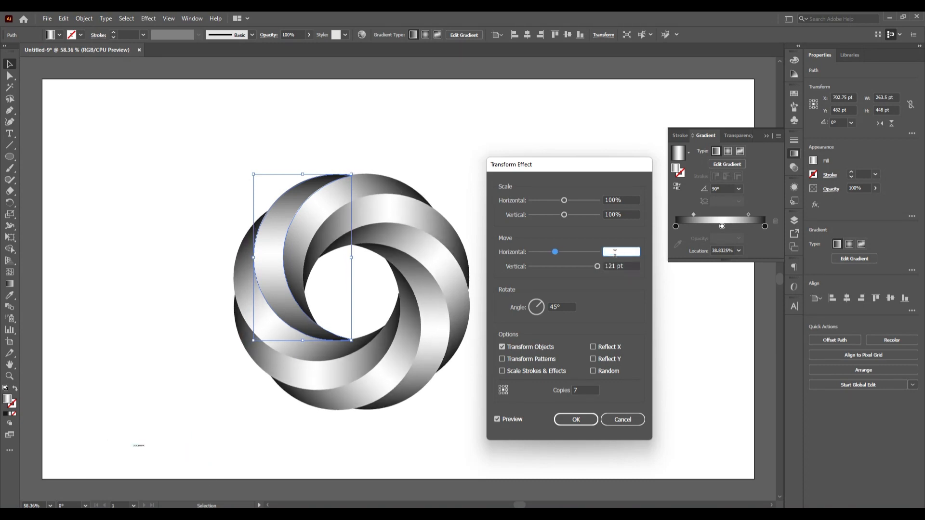
key("Up")
key("Up")
key("Up")
key("Up")
key("Up")
key("Up")
key("Up")
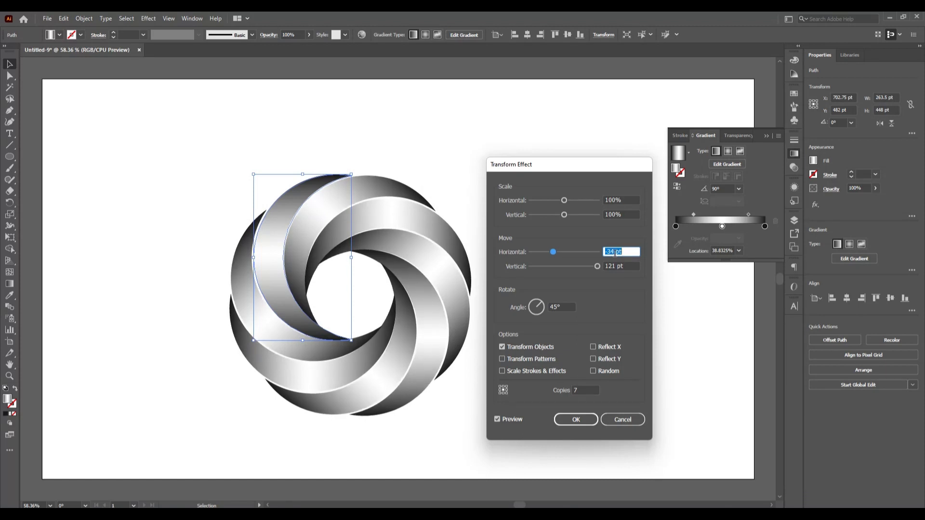
Step: Compare horizontal moves between -32 and -27 pt in the Transform effect and settle on -28 pt
key("Up")
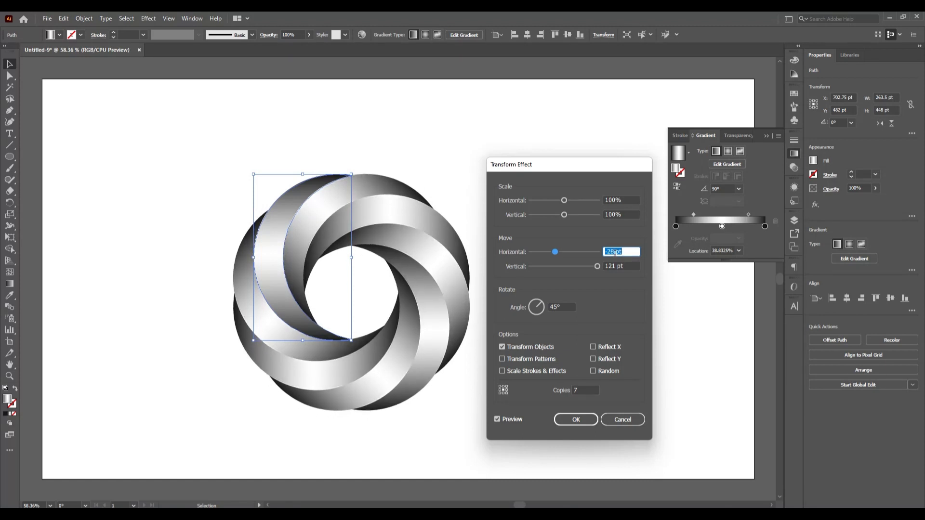
key("Up")
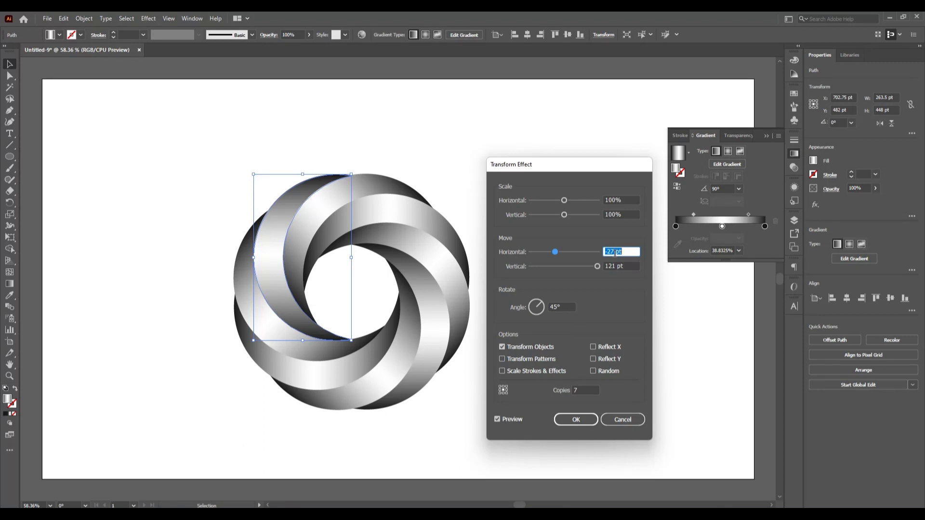
key("Down")
key("Down")
key("Down")
key("Down")
key("Down")
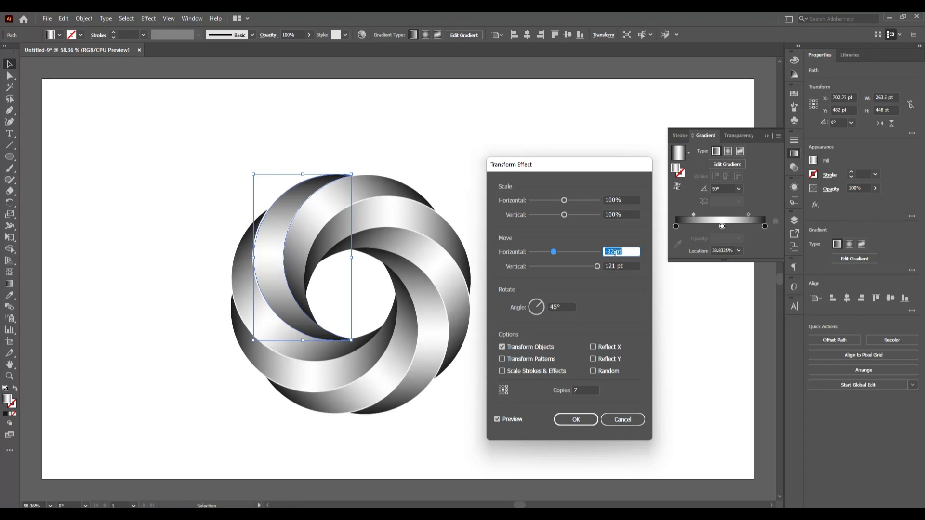
key("Up")
key("Up")
key("Up")
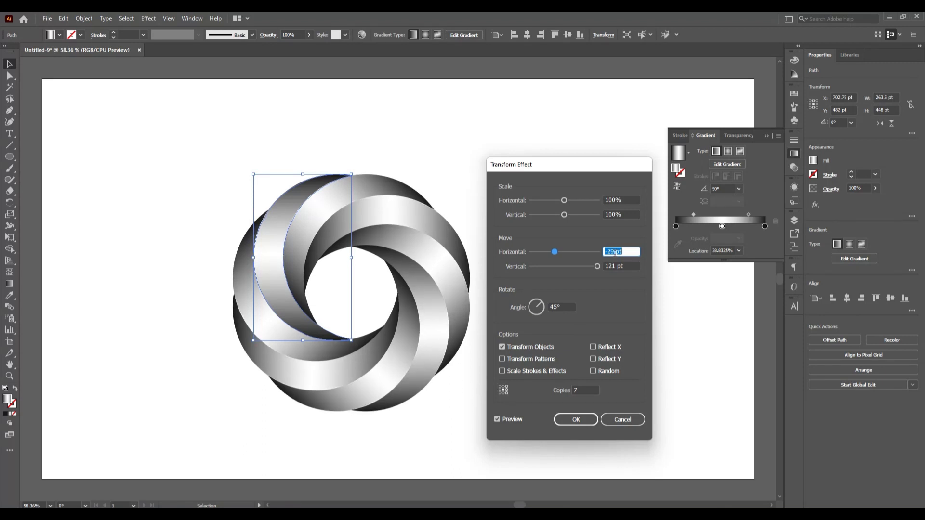
key("Down")
key("Down")
key("Down")
key("Up")
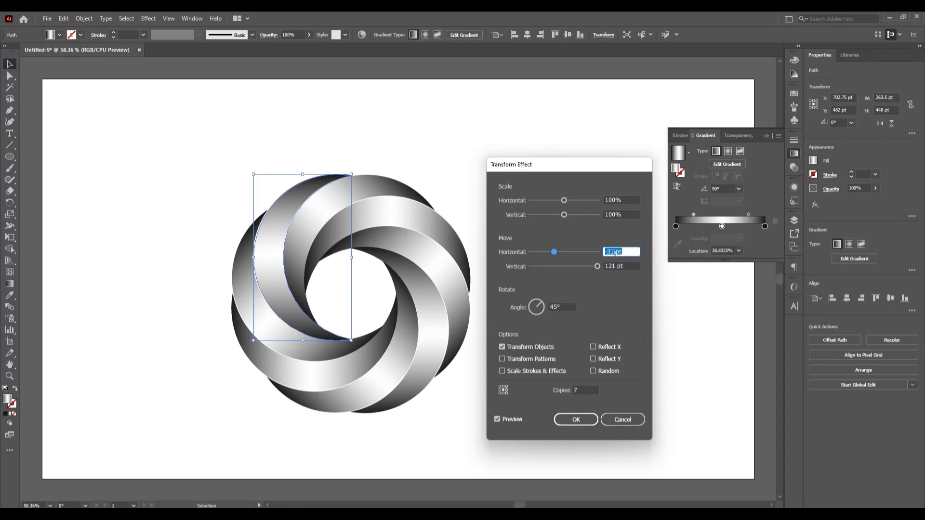
key("Up")
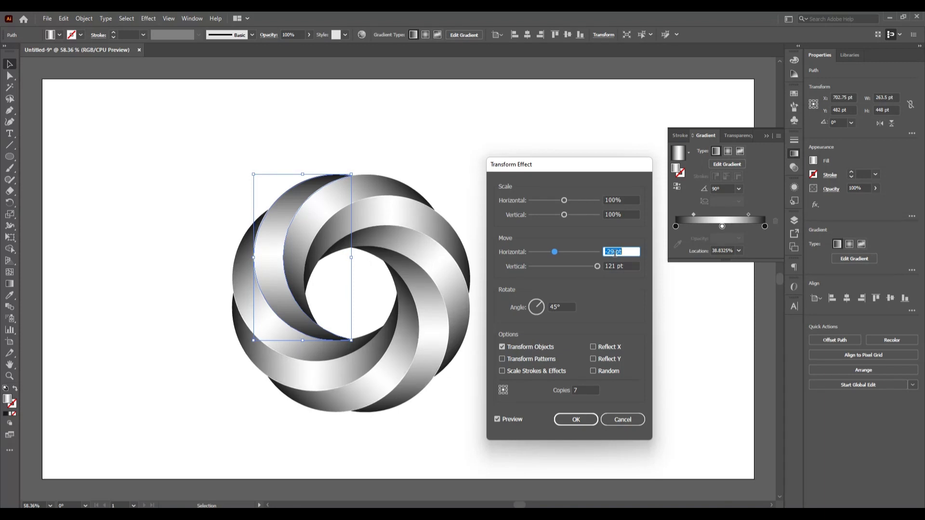
key("Up")
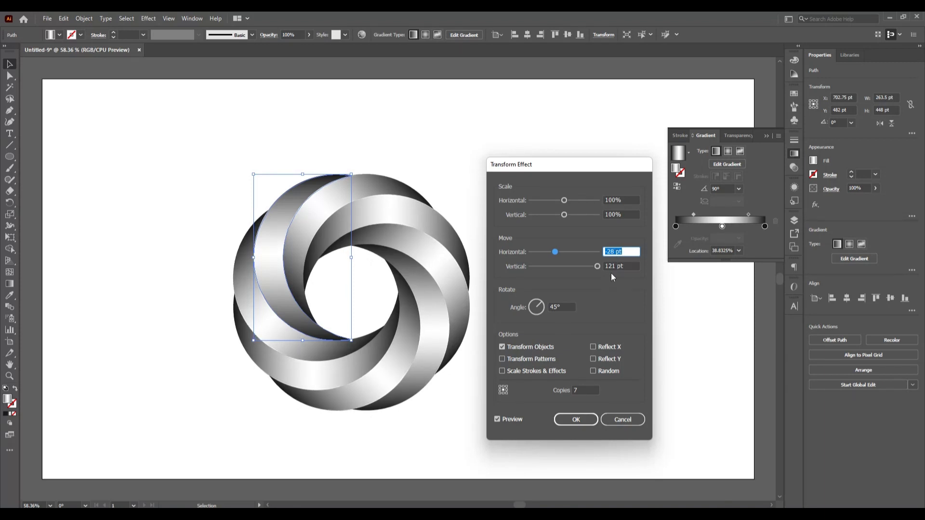
Step: Apply the Transform effect to the crescent, collapse the floating Gradient panel and deselect the artwork
left_click(616, 266)
double_click(616, 266)
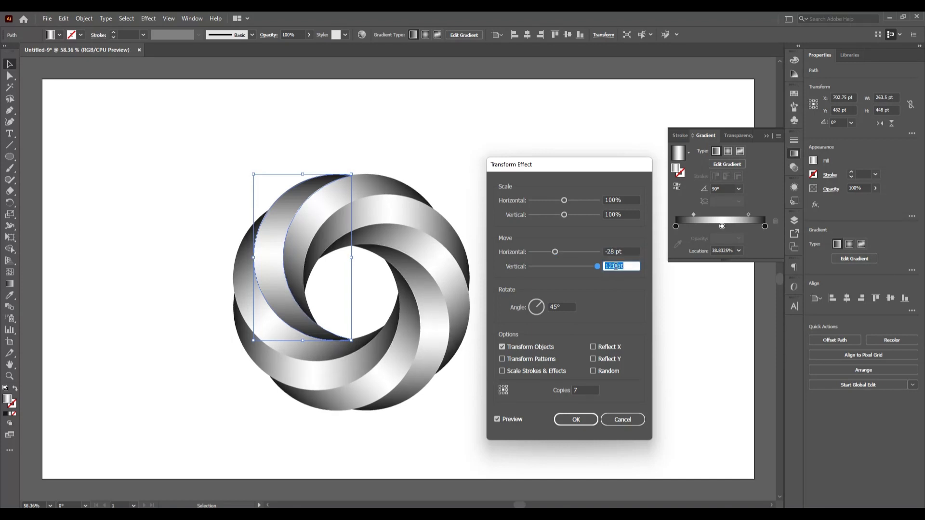
left_click(568, 420)
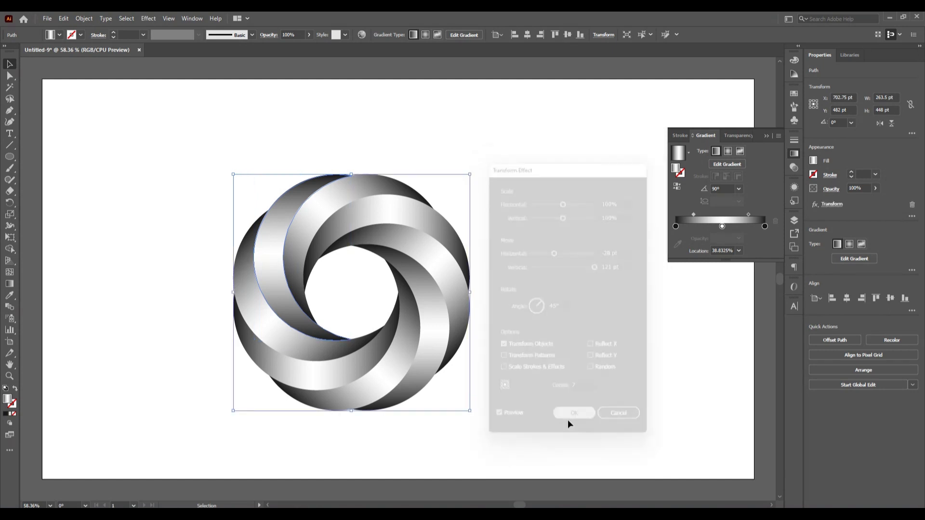
left_click(767, 135)
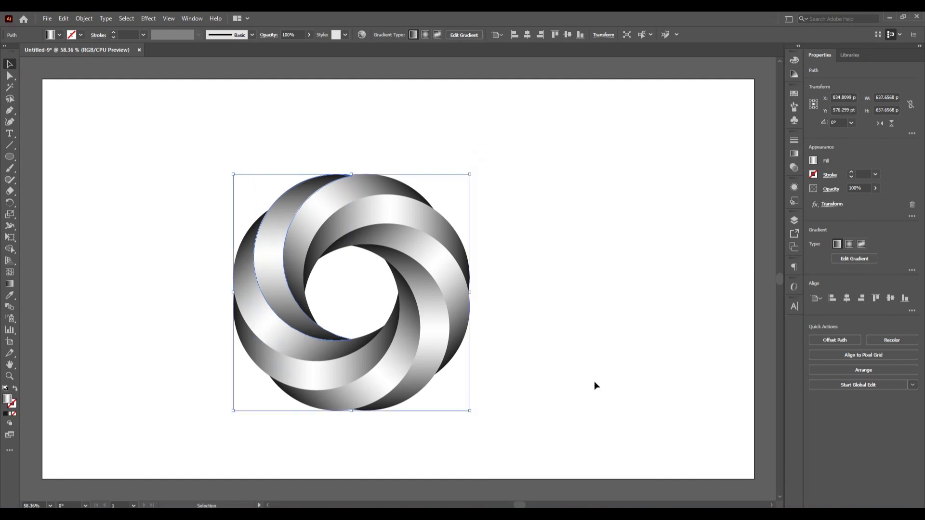
left_click(696, 201)
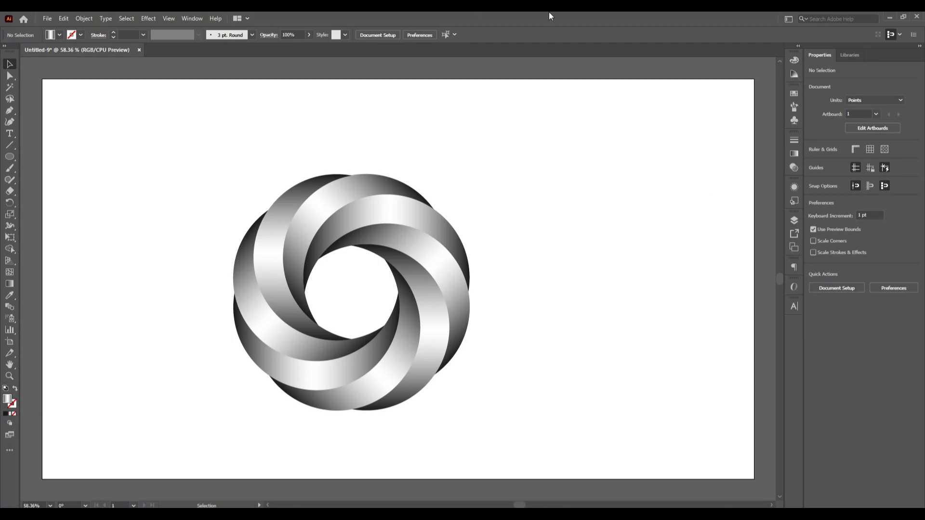
Step: Expand the appearance of the crescent ring so the Transform copies become real, grouped shapes
left_click(343, 379)
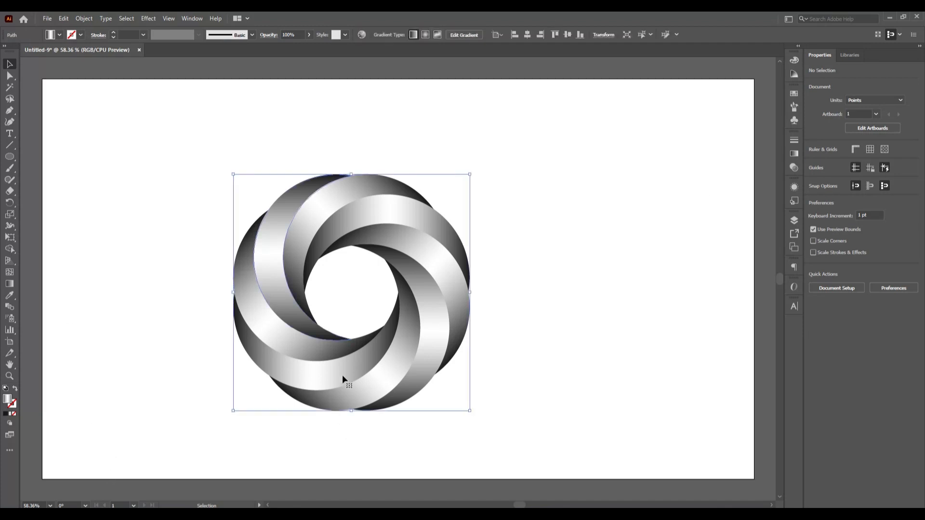
left_click(84, 19)
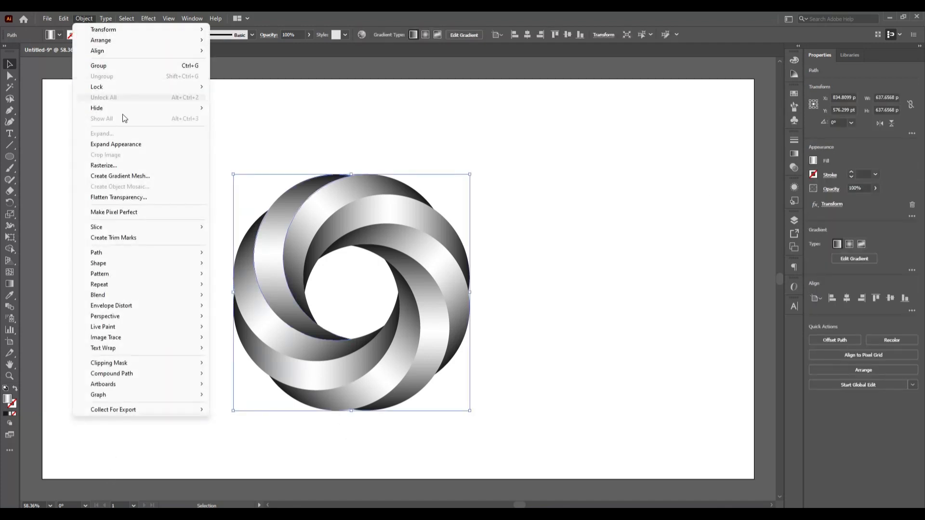
left_click(136, 146)
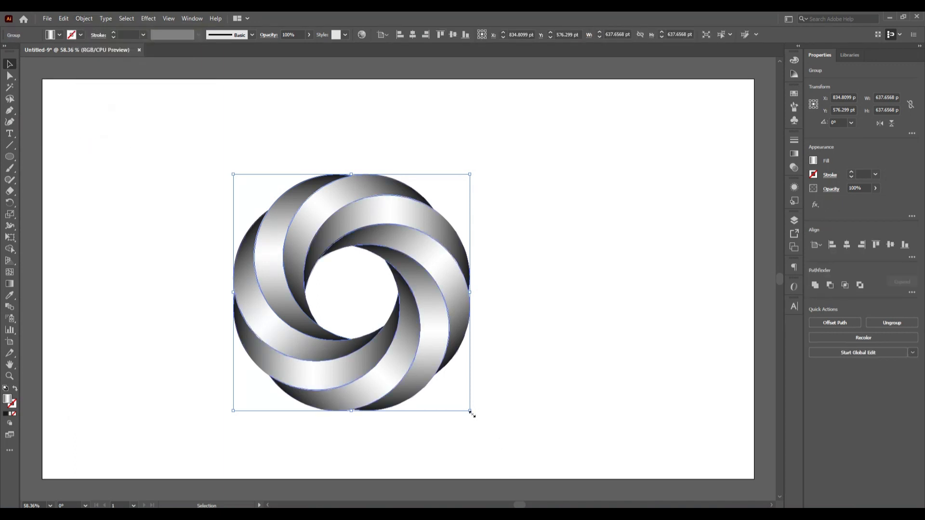
Step: Enlarge the ring group proportionally to about 743 pt wide, centre it horizontally and vertically on the artboard, and deselect it
left_click_drag(471, 412, 487, 429)
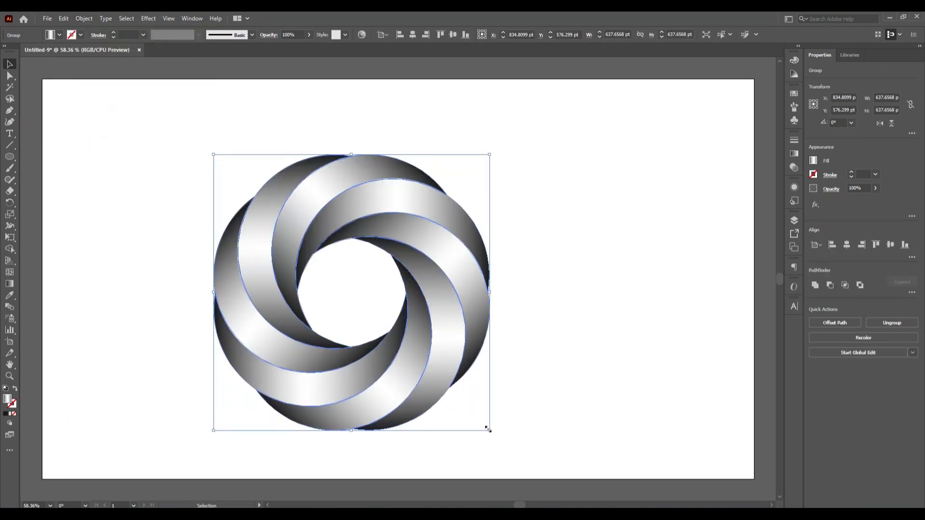
left_click(413, 35)
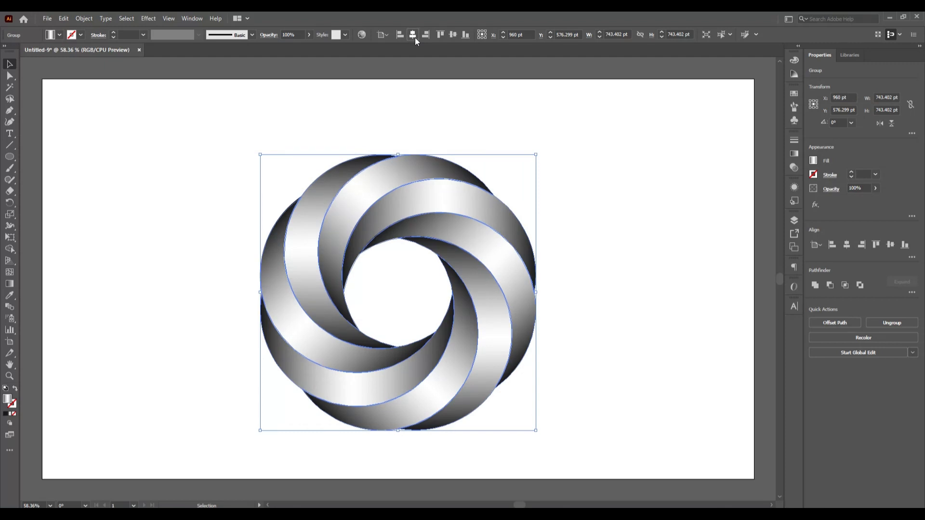
left_click(452, 34)
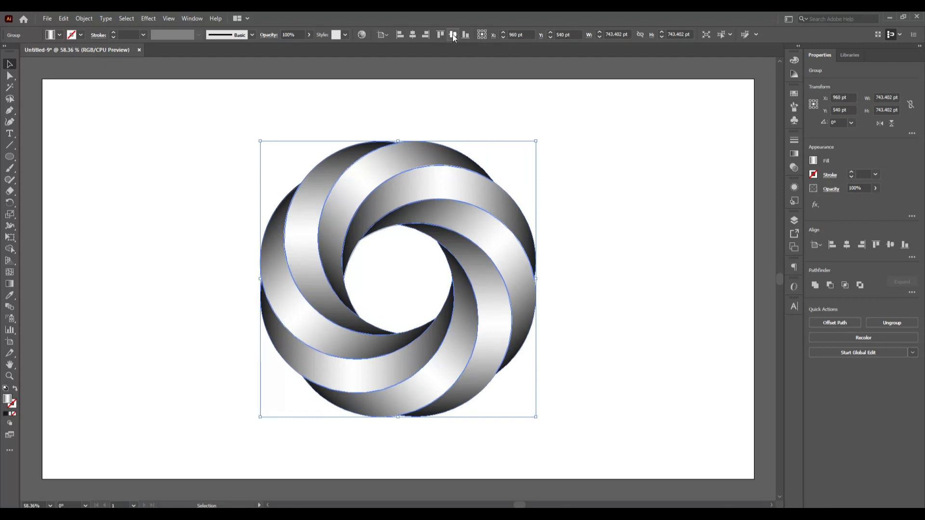
left_click(469, 67)
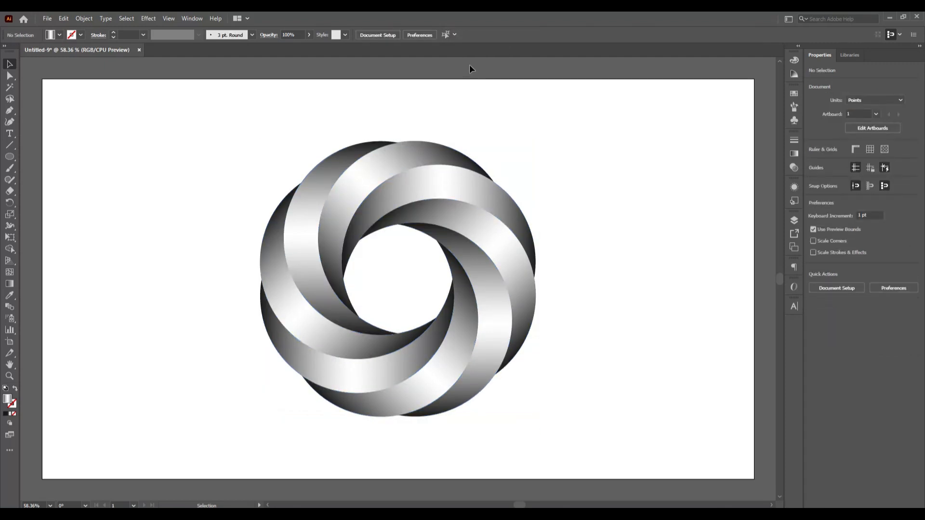